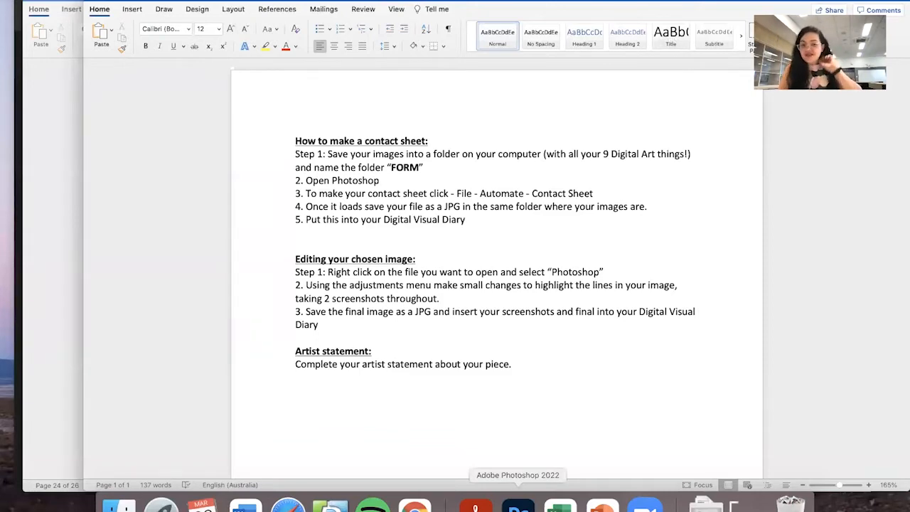
- Switch to Photoshop and generate a contact sheet from the images in the Form folder inside Photographic Elements
{"action": "left_click", "coordinate": [518, 506]}
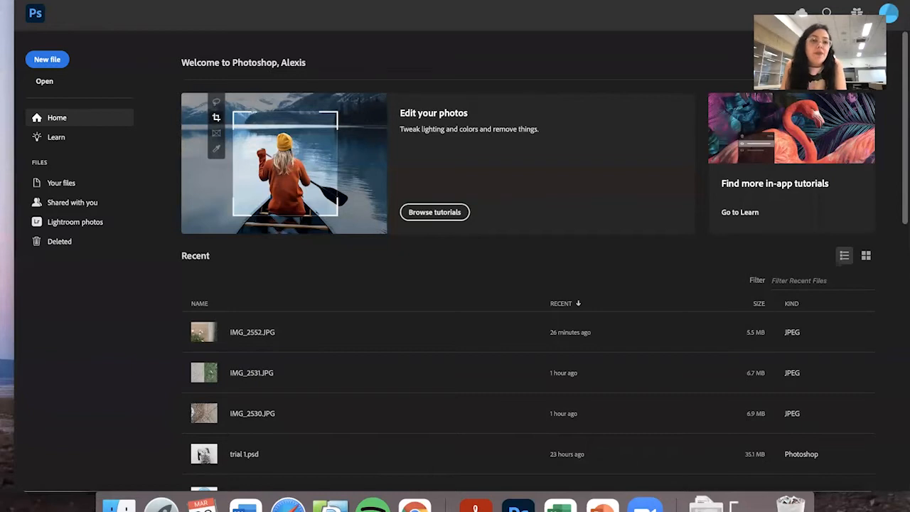
{"action": "left_click", "coordinate": [85, 0]}
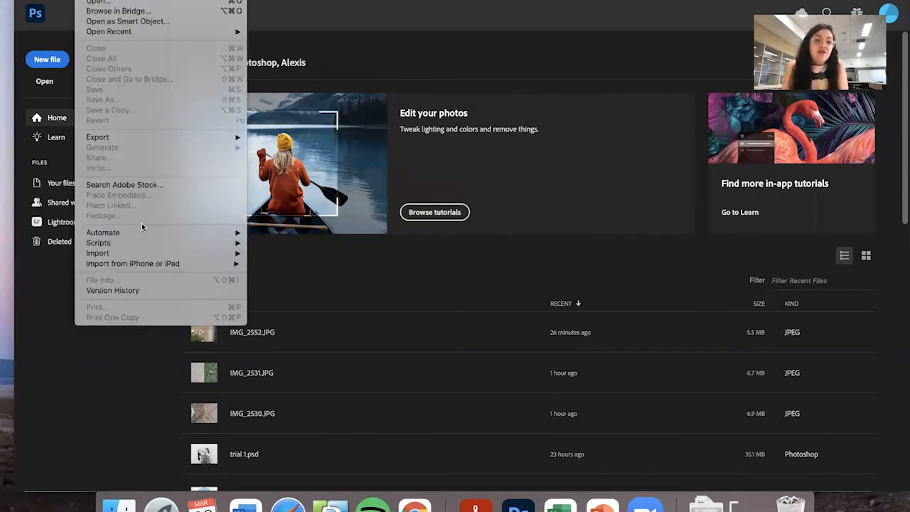
{"action": "mouse_move", "coordinate": [141, 237]}
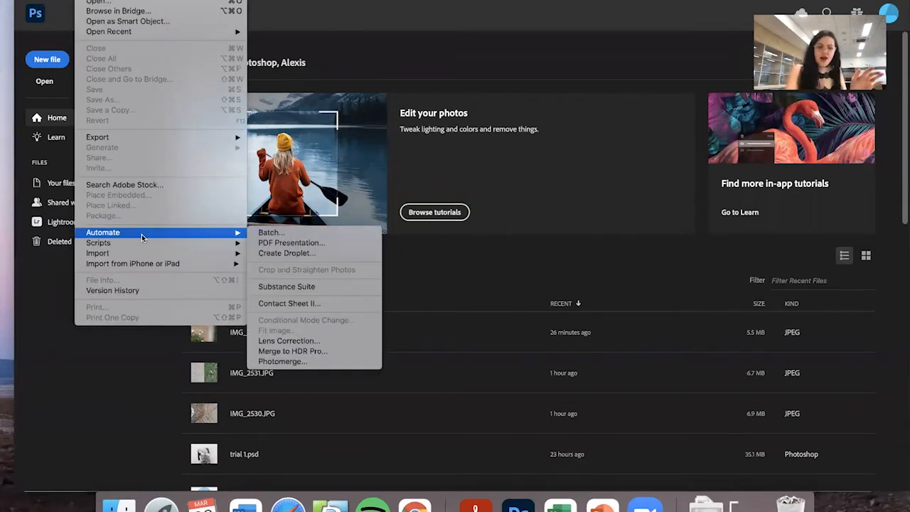
{"action": "left_click", "coordinate": [293, 302]}
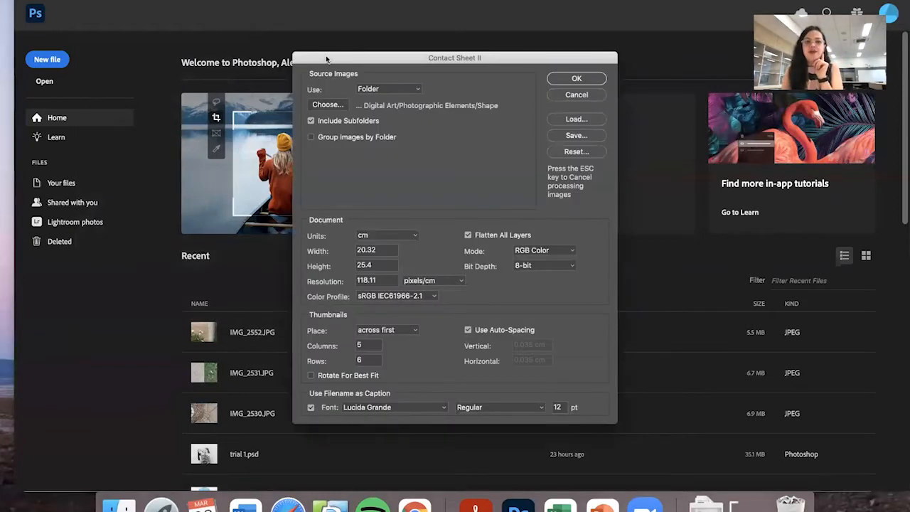
{"action": "left_click", "coordinate": [328, 104]}
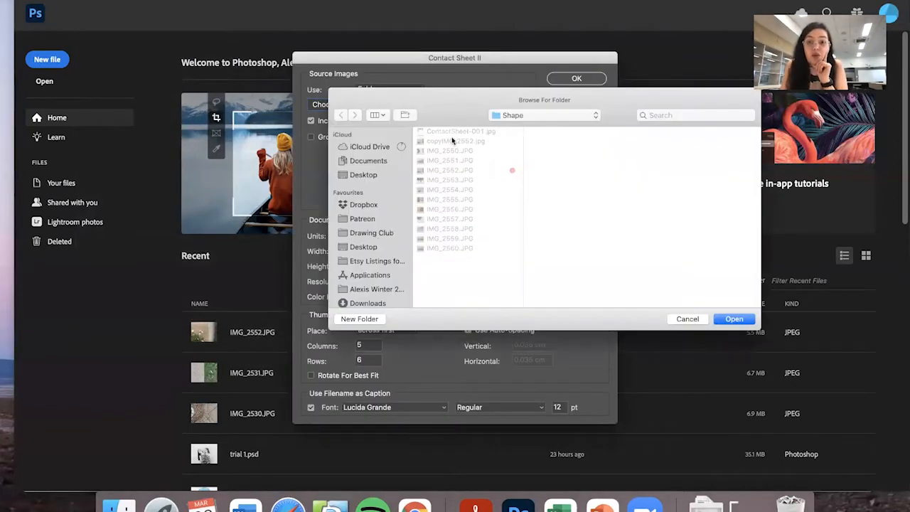
{"action": "left_click", "coordinate": [531, 115]}
{"action": "left_click", "coordinate": [530, 127]}
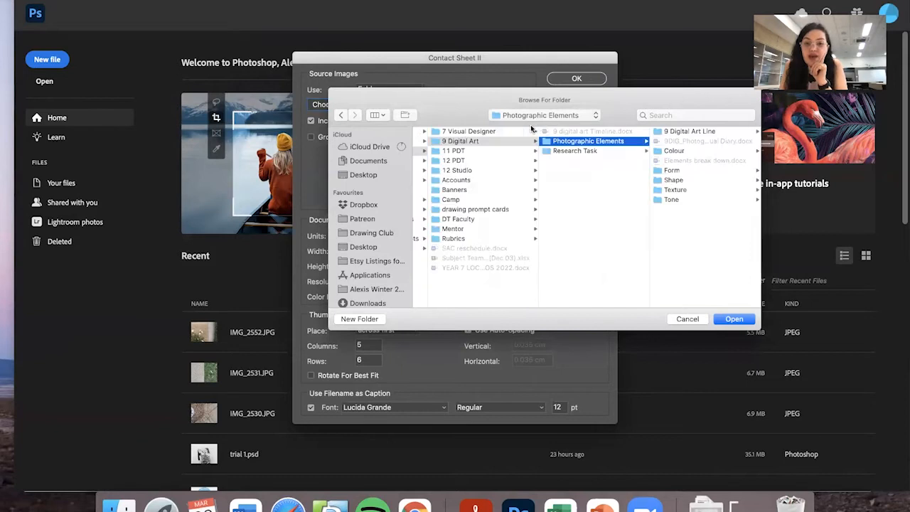
{"action": "left_click", "coordinate": [670, 171]}
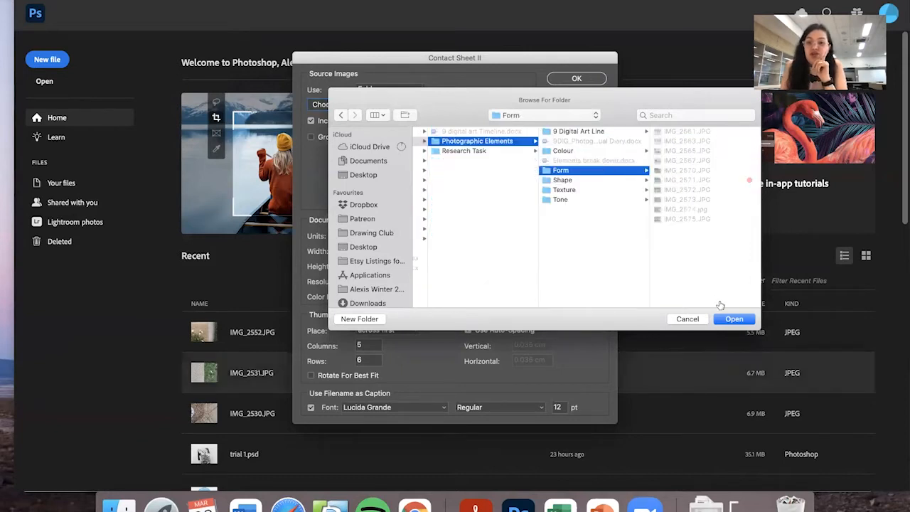
{"action": "key", "text": "Return"}
{"action": "left_click", "coordinate": [577, 78]}
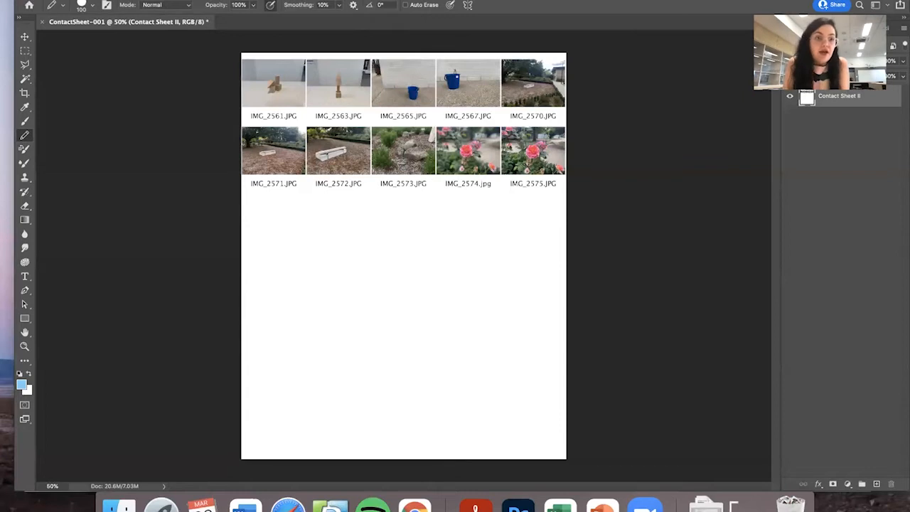
- Export the contact sheet as ContactSheet-001.jpg into the Form folder
{"action": "left_click", "coordinate": [84, 0]}
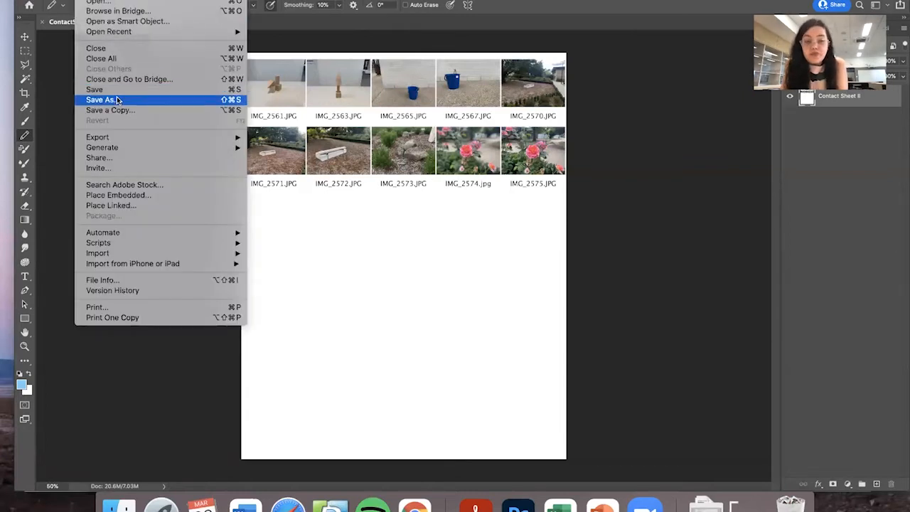
{"action": "mouse_move", "coordinate": [168, 137]}
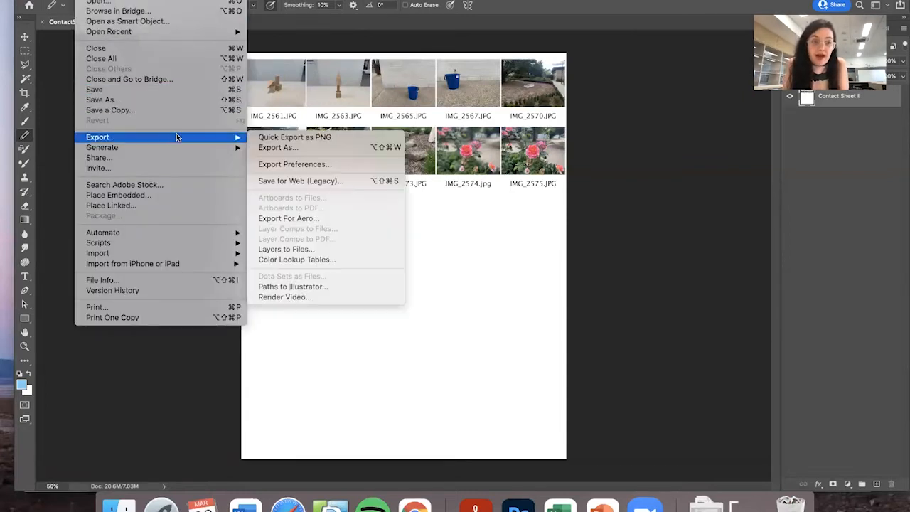
{"action": "left_click", "coordinate": [304, 149]}
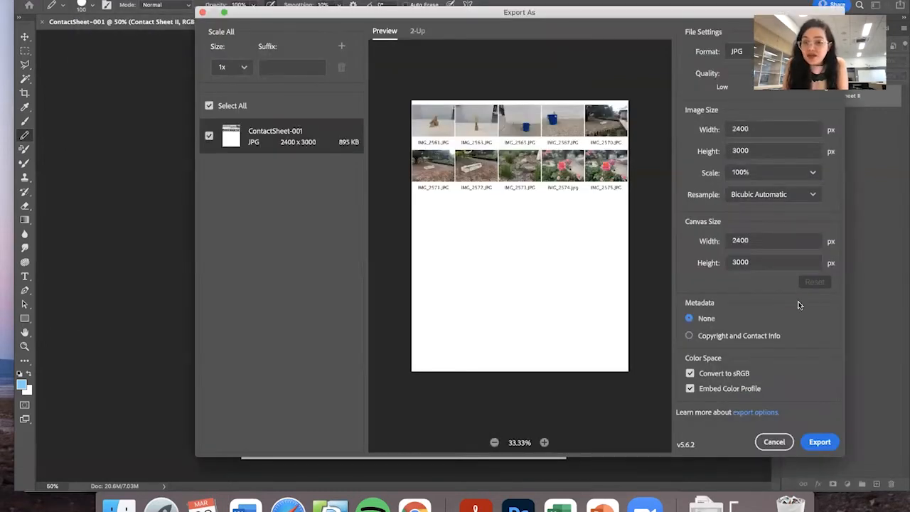
{"action": "left_click", "coordinate": [819, 442]}
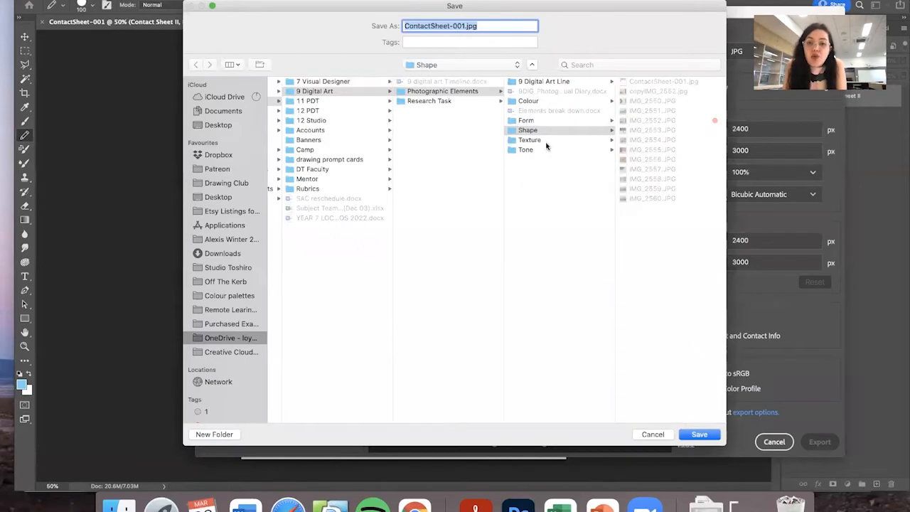
{"action": "left_click", "coordinate": [537, 122]}
{"action": "key", "text": "Return"}
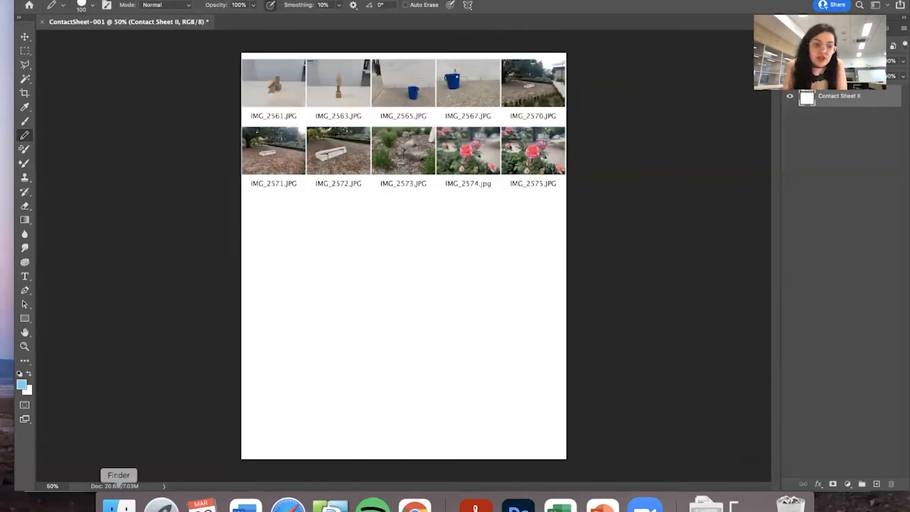
- In Finder, browse OneDrive through 2022, 9 Digital Art and Photographic Elements to the Form folder and preview ContactSheet-001.jpg
{"action": "left_click", "coordinate": [119, 503]}
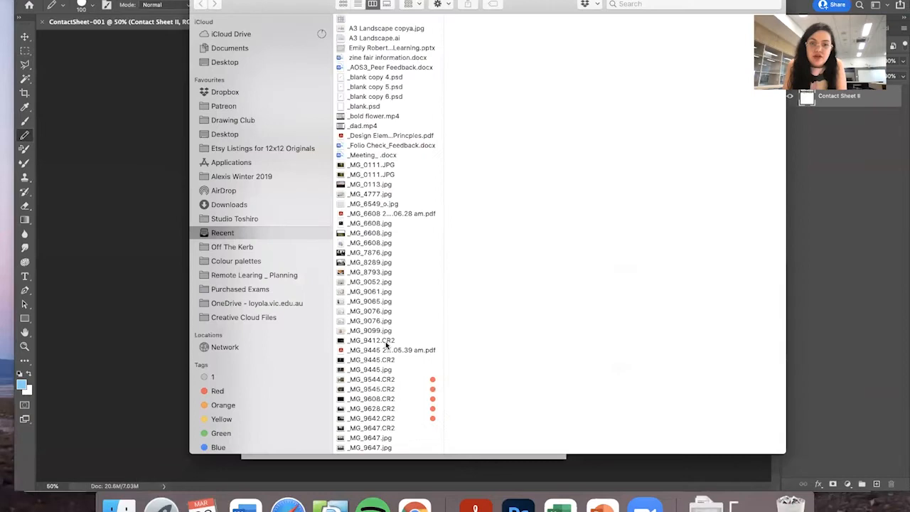
{"action": "left_click", "coordinate": [259, 302]}
{"action": "left_click", "coordinate": [355, 38]}
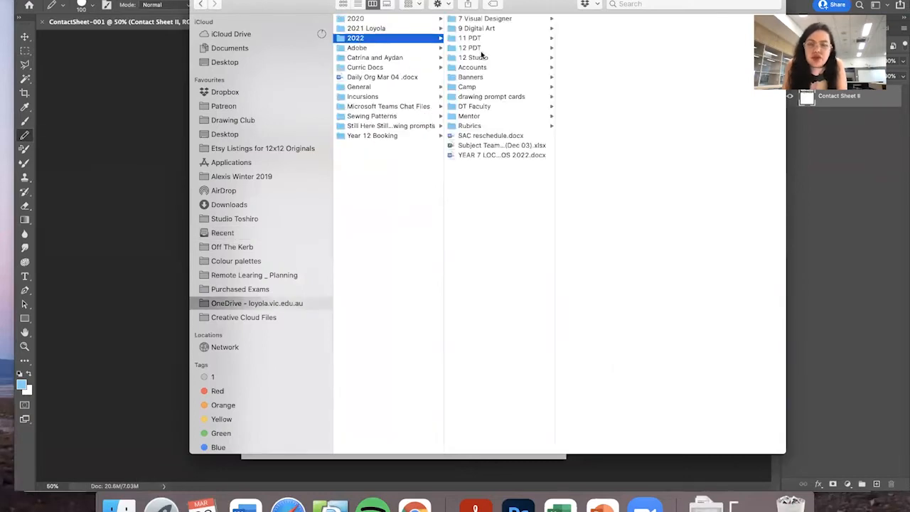
{"action": "left_click", "coordinate": [489, 29]}
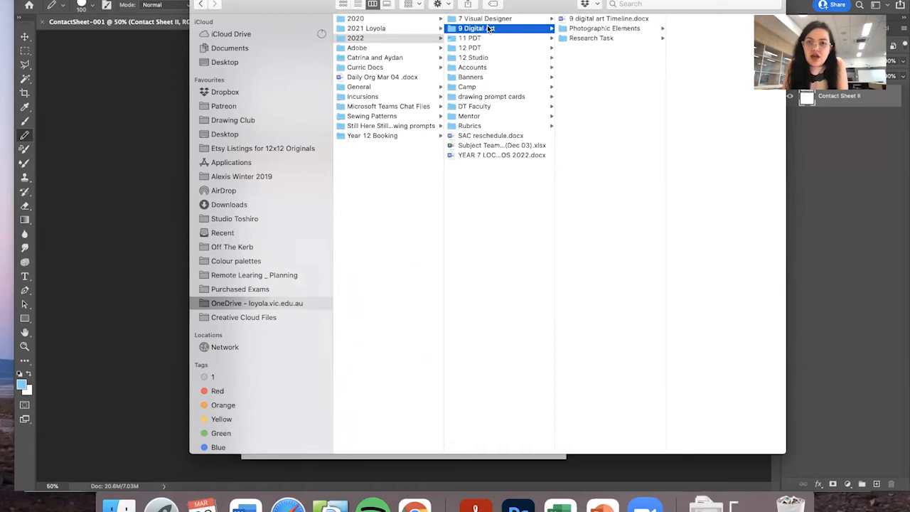
{"action": "key", "text": "Right"}
{"action": "key", "text": "Down"}
{"action": "key", "text": "Right"}
{"action": "key", "text": "Down"}
{"action": "key", "text": "Down"}
{"action": "key", "text": "Down"}
{"action": "key", "text": "Right"}
{"action": "key", "text": "space"}
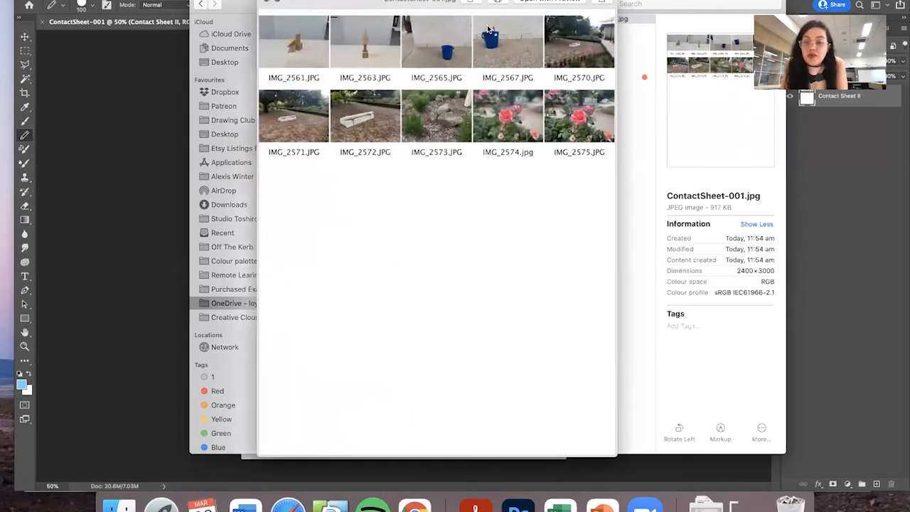
{"action": "key", "text": "space"}
- Switch to the visual diary document in Word and insert ContactSheet-001.jpg from the Form folder below the FORM – CONTACT SHEET text
{"action": "key", "text": "ctrl+Up"}
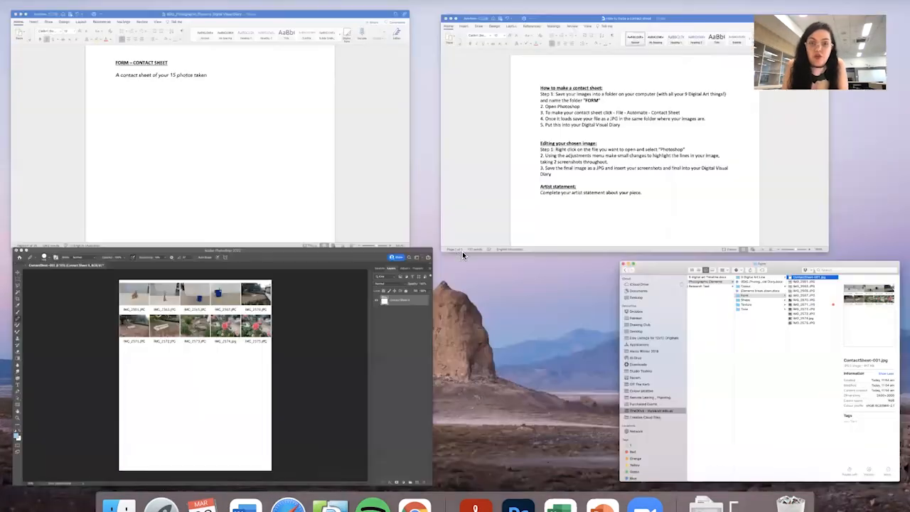
{"action": "left_click", "coordinate": [672, 160]}
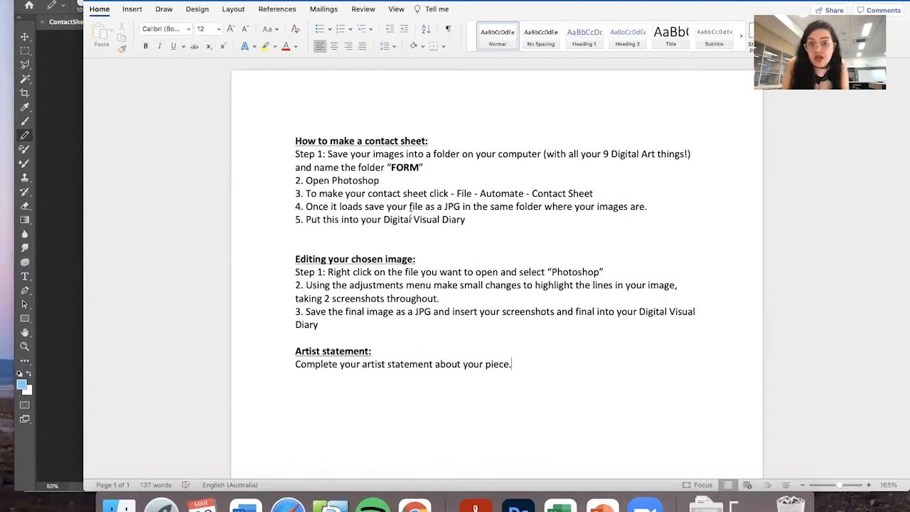
{"action": "left_click", "coordinate": [245, 504]}
{"action": "left_click", "coordinate": [53, 241]}
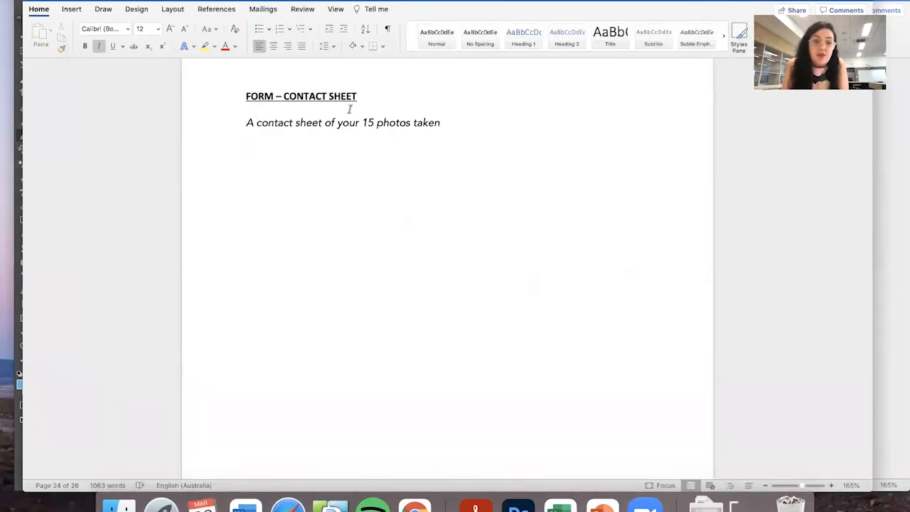
{"action": "left_click", "coordinate": [73, 8]}
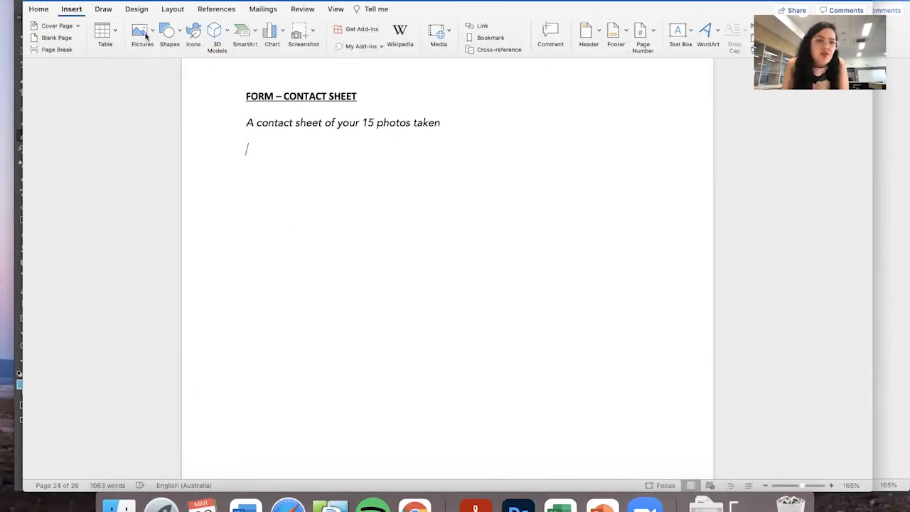
{"action": "left_click", "coordinate": [140, 31]}
{"action": "left_click", "coordinate": [182, 61]}
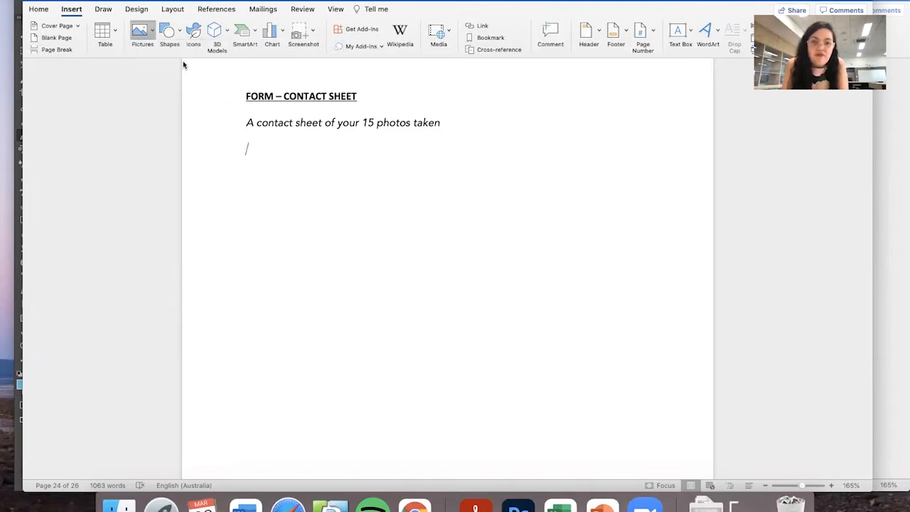
{"action": "left_click", "coordinate": [422, 62]}
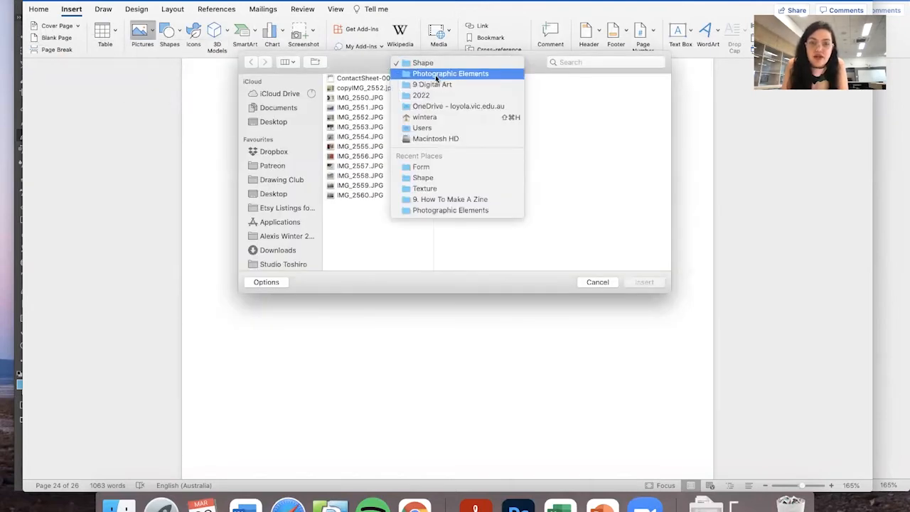
{"action": "left_click", "coordinate": [435, 74]}
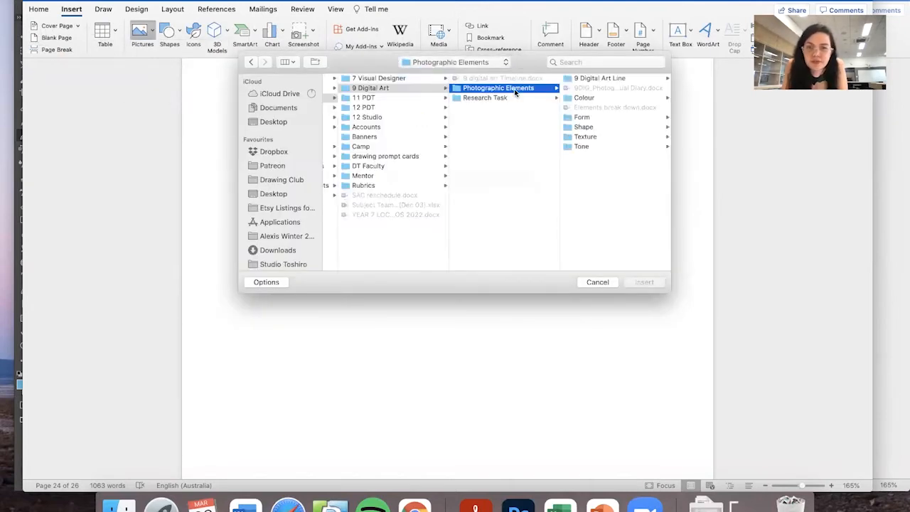
{"action": "left_click", "coordinate": [582, 118]}
{"action": "double_click", "coordinate": [607, 79]}
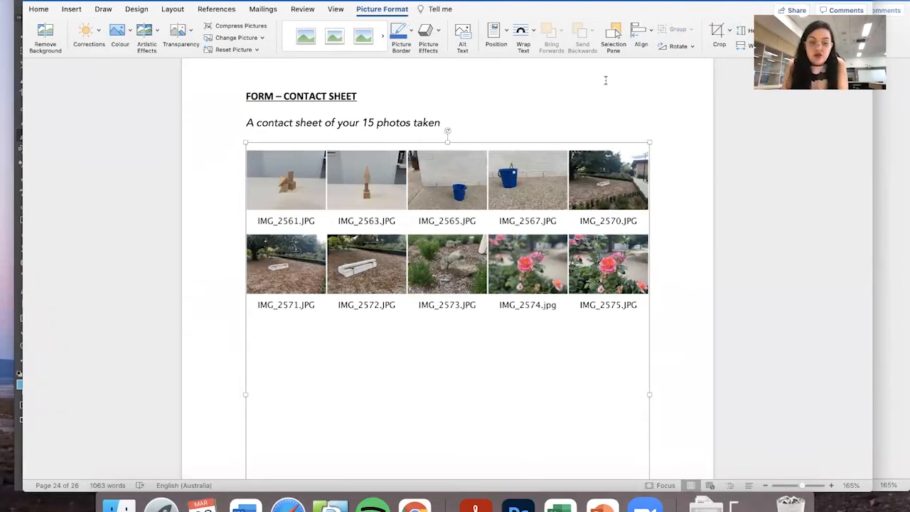
{"action": "scroll", "coordinate": [662, 232], "scroll_direction": "down", "scroll_amount": 5}
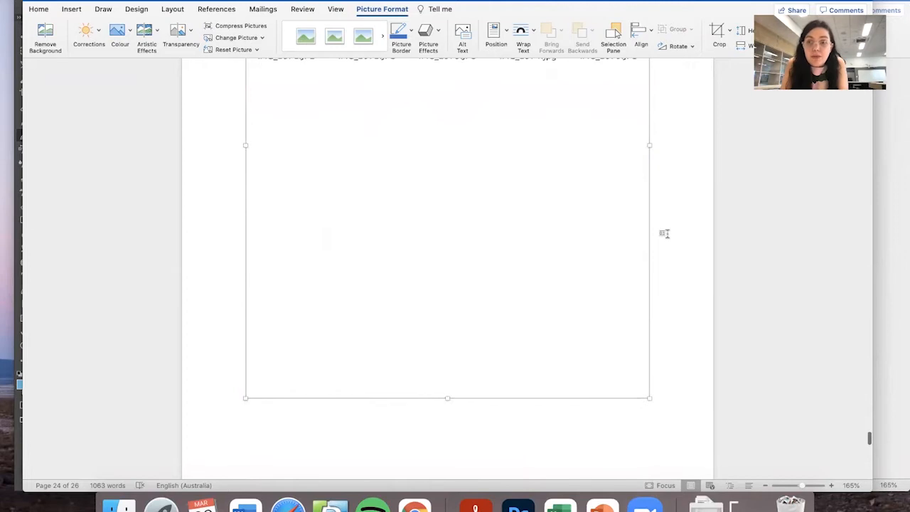
- Check the instructions for editing the chosen image and place the cursor below the diary's FORM – EDITING PROCESS text
{"action": "key", "text": "ctrl+Up"}
{"action": "left_click", "coordinate": [666, 236]}
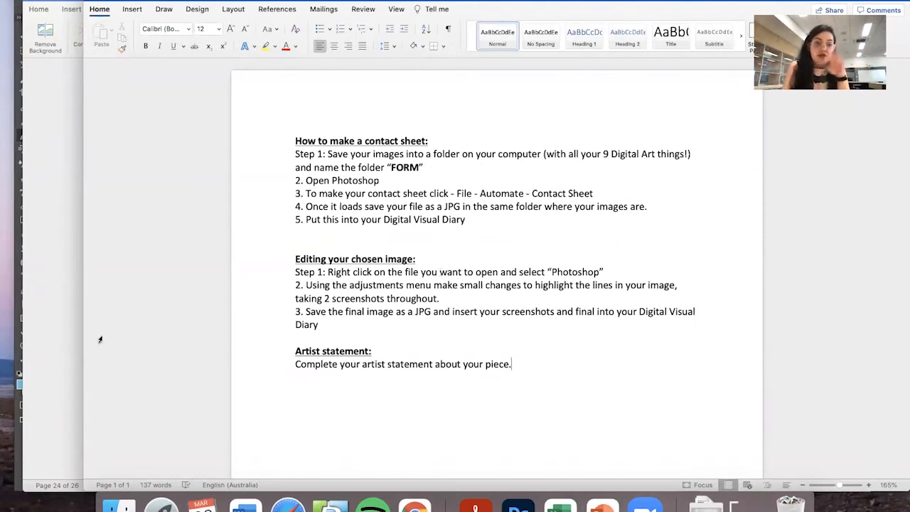
{"action": "left_click", "coordinate": [47, 335]}
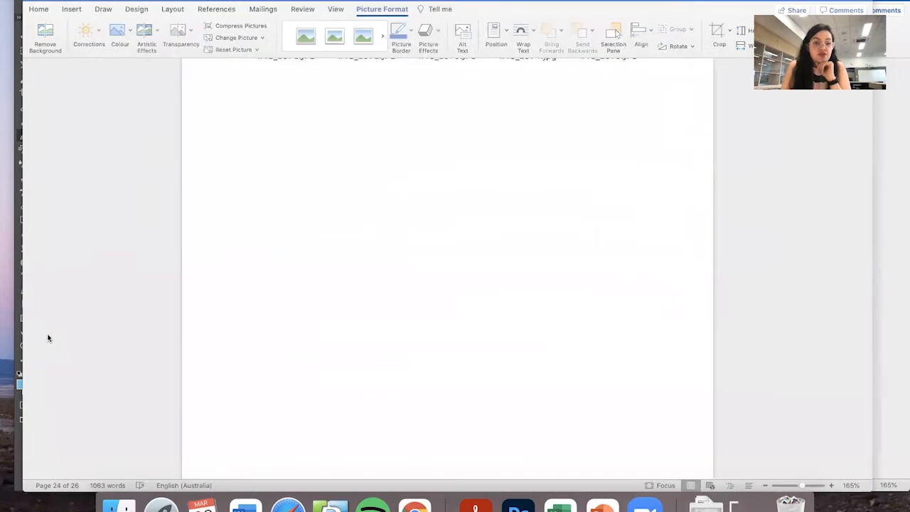
{"action": "scroll", "coordinate": [250, 242], "scroll_direction": "down", "scroll_amount": 10}
{"action": "scroll", "coordinate": [249, 241], "scroll_direction": "down", "scroll_amount": 2}
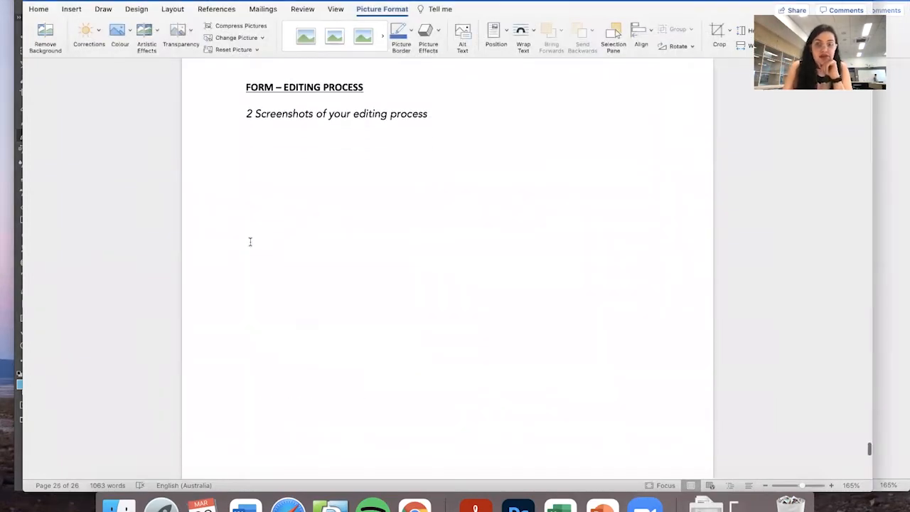
{"action": "left_click", "coordinate": [277, 163]}
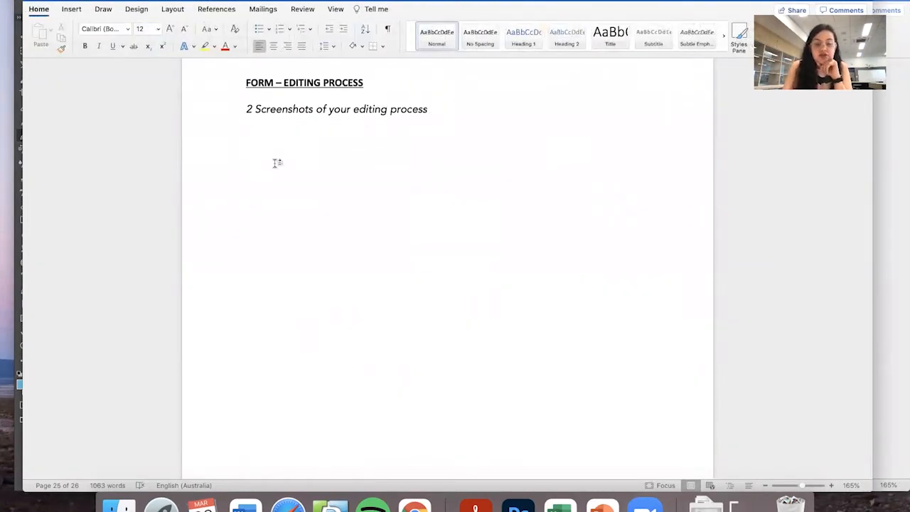
- Switch to the Form folder in Finder and preview its photos from IMG_2561.JPG through IMG_2575.JPG to compare candidates for editing
{"action": "left_click", "coordinate": [119, 506]}
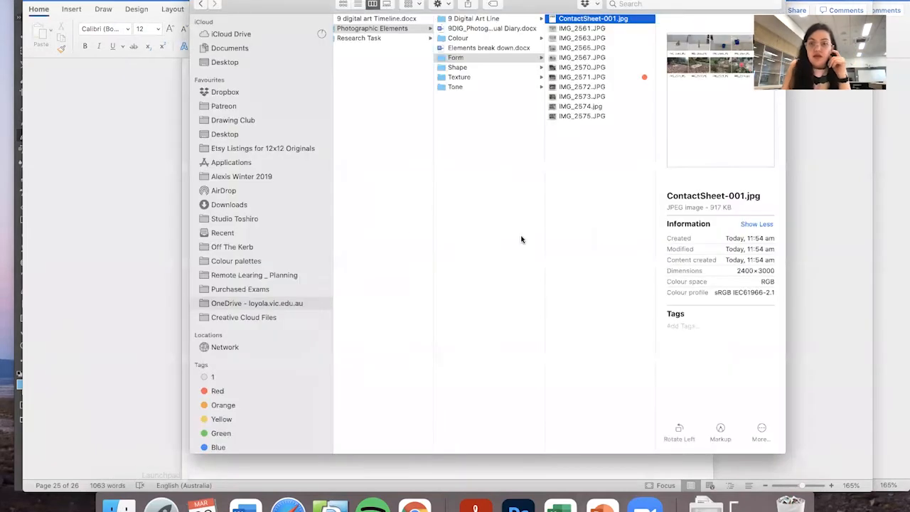
{"action": "left_click", "coordinate": [581, 28]}
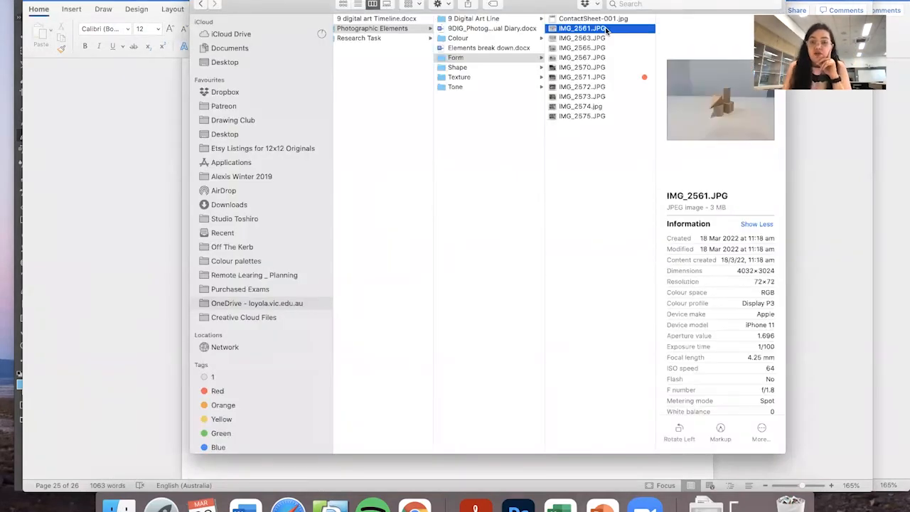
{"action": "key", "text": "space"}
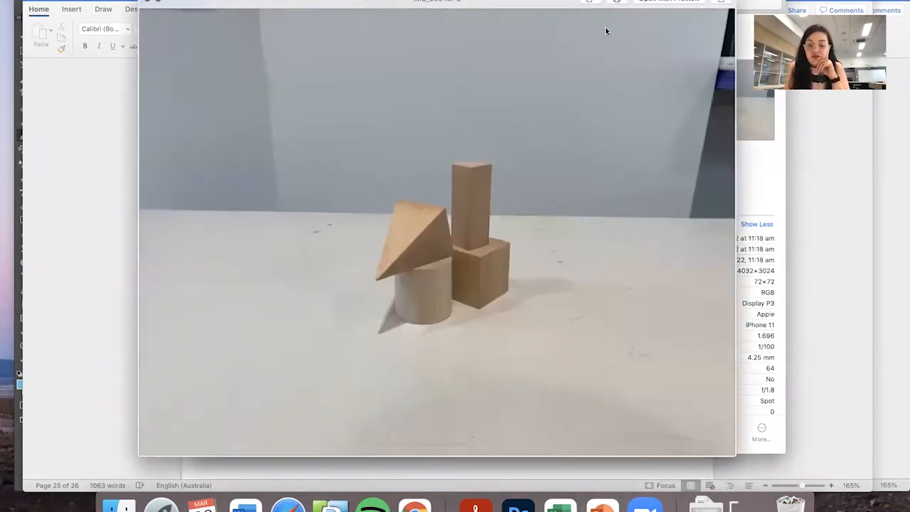
{"action": "key", "text": "Right"}
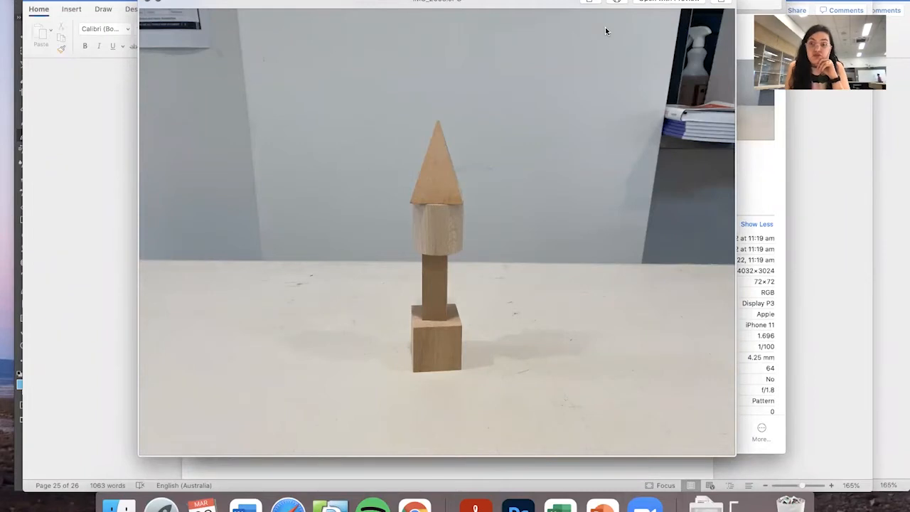
{"action": "key", "text": "Right"}
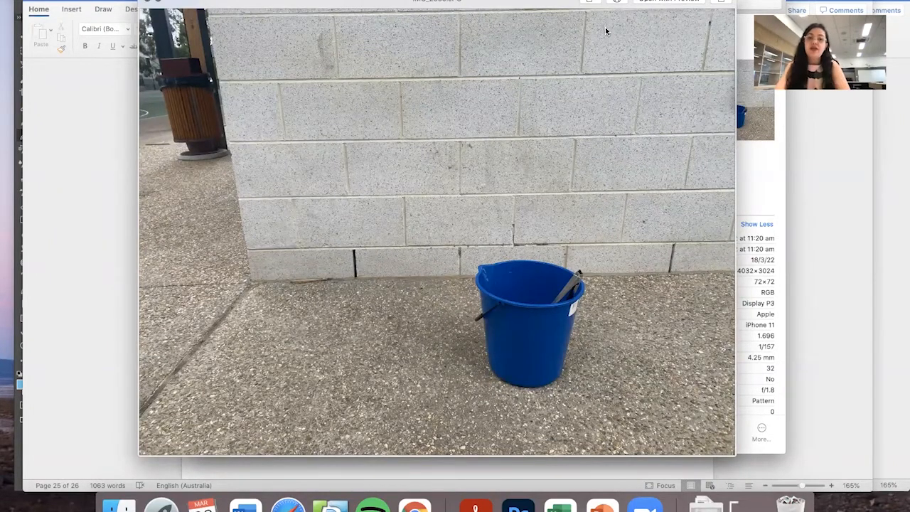
{"action": "key", "text": "Right"}
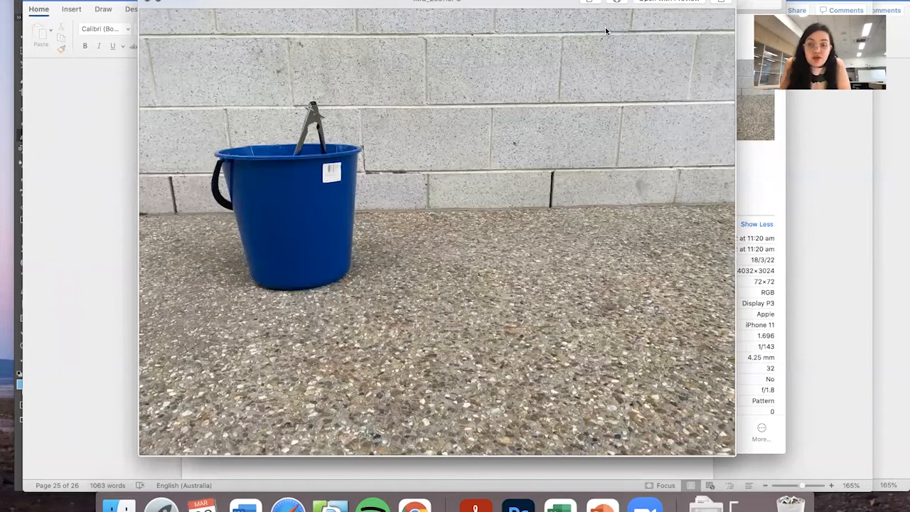
{"action": "key", "text": "Right"}
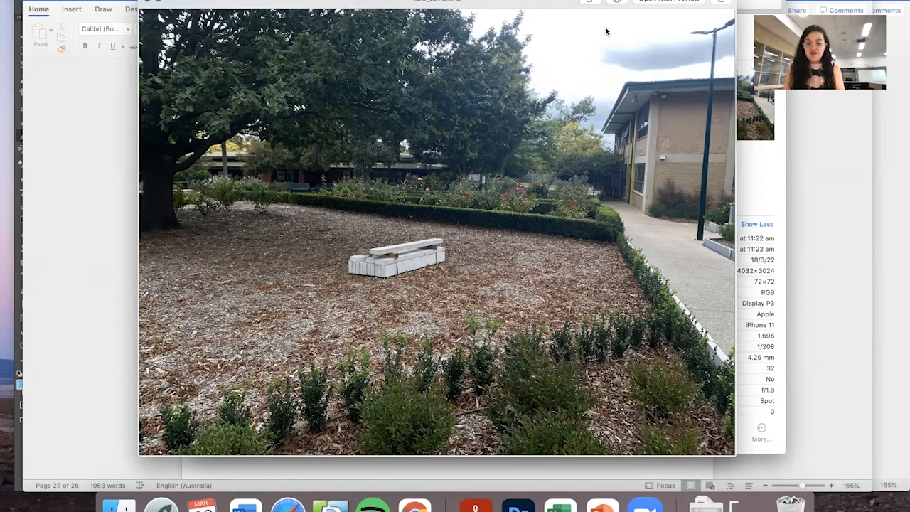
{"action": "key", "text": "Right"}
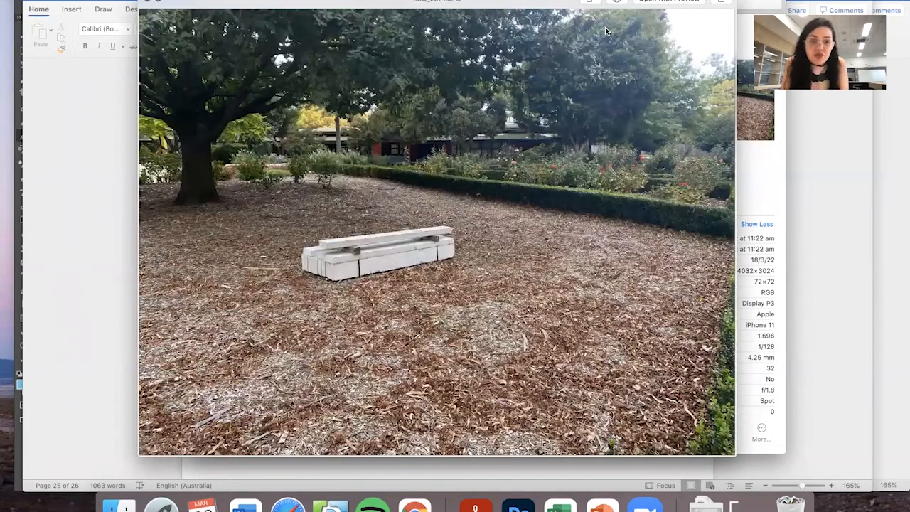
{"action": "key", "text": "Right"}
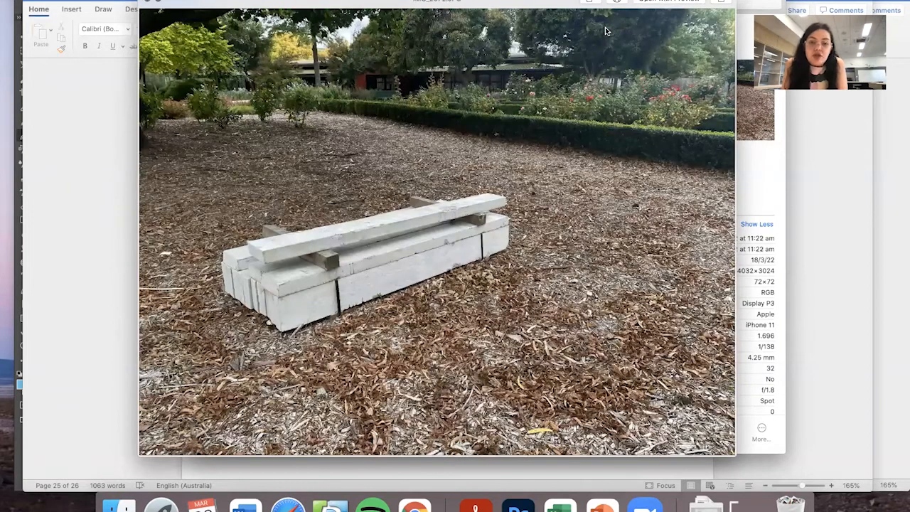
{"action": "key", "text": "Right"}
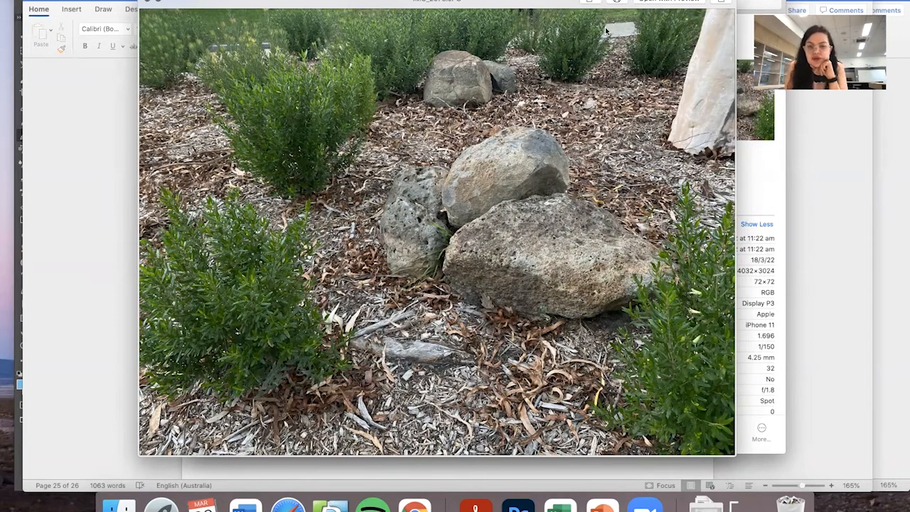
{"action": "key", "text": "Right"}
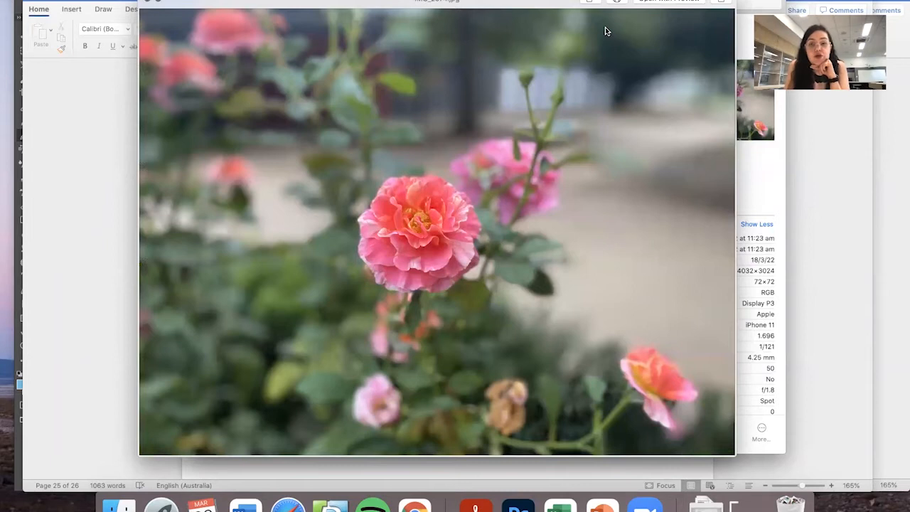
{"action": "key", "text": "Down"}
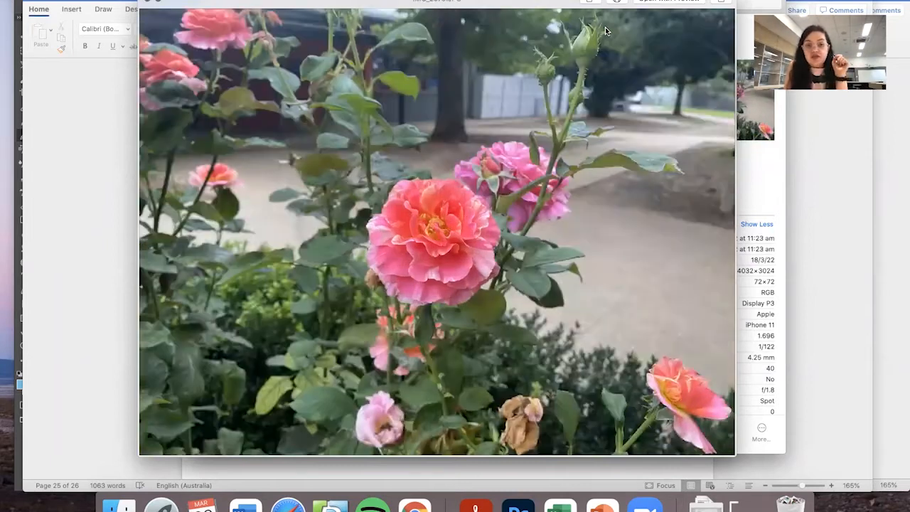
{"action": "key", "text": "space"}
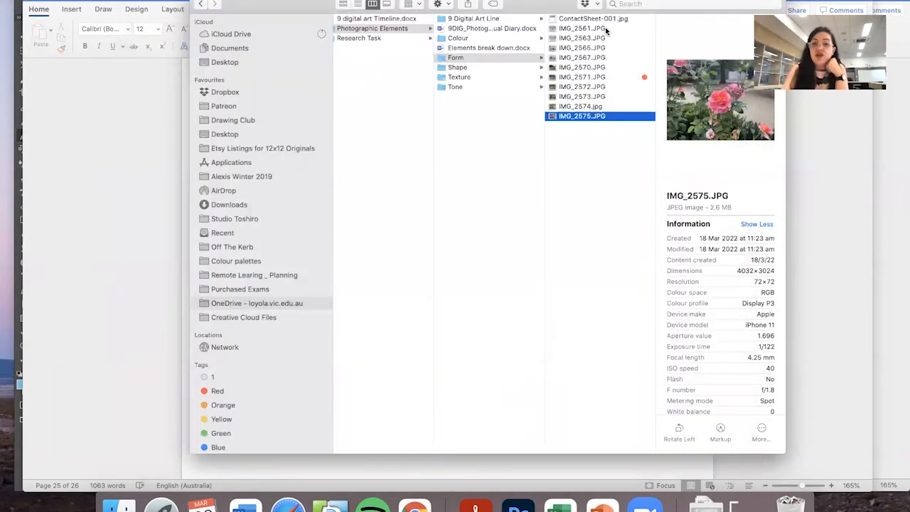
- Preview the bench photo IMG_2571.JPG at full size and open it in Adobe Photoshop 2022
{"action": "left_click", "coordinate": [592, 77]}
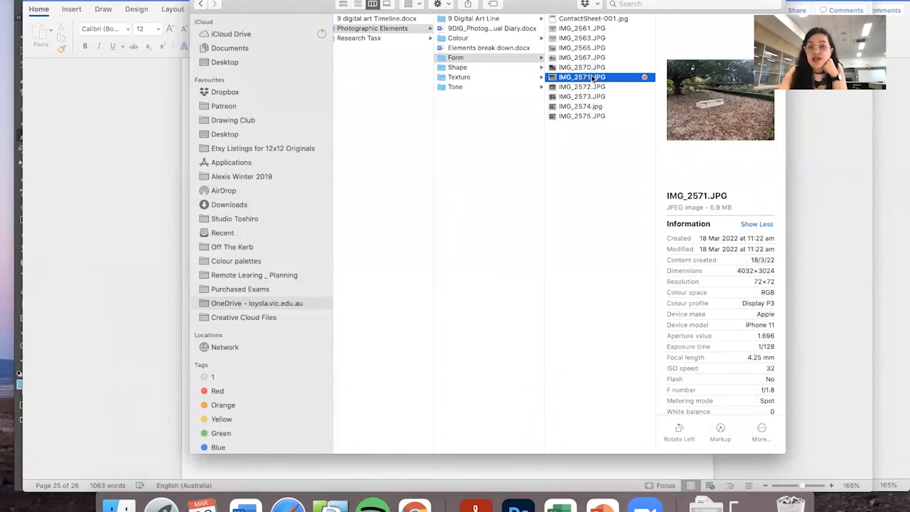
{"action": "key", "text": "space"}
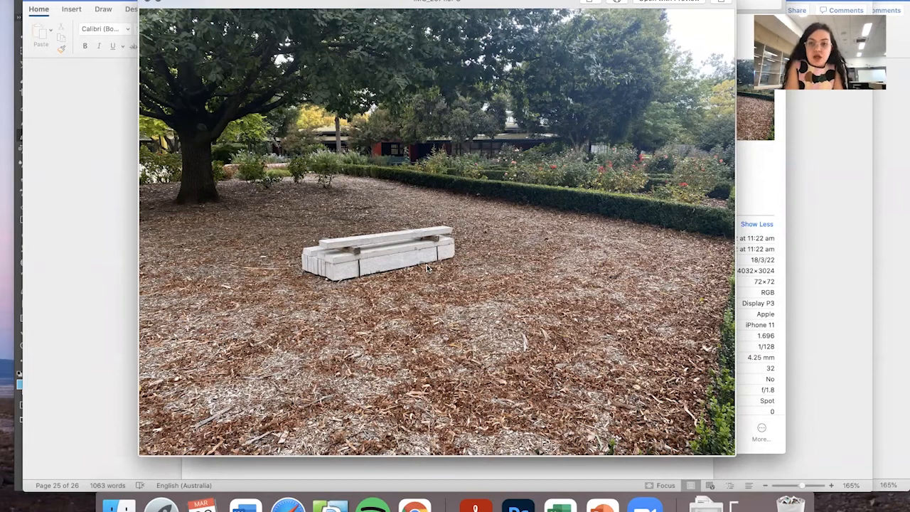
{"action": "key", "text": "space"}
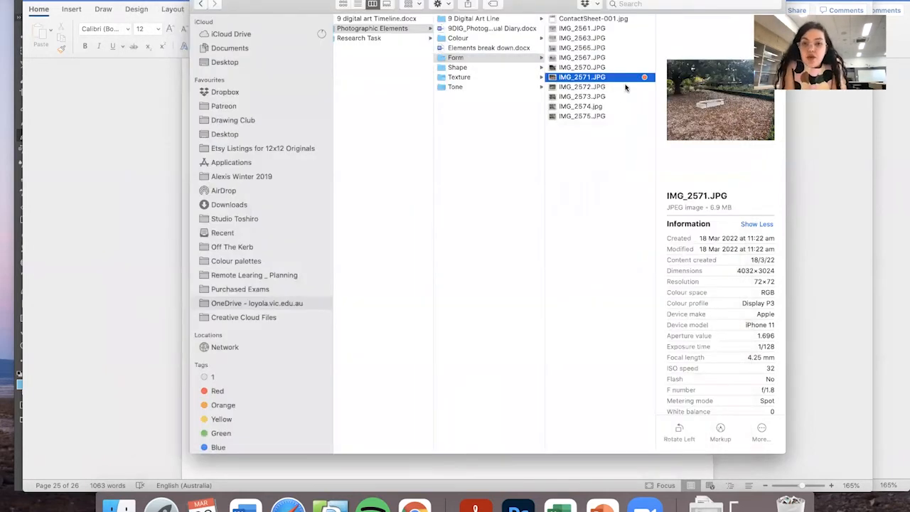
{"action": "right_click", "coordinate": [625, 81]}
{"action": "mouse_move", "coordinate": [708, 96]}
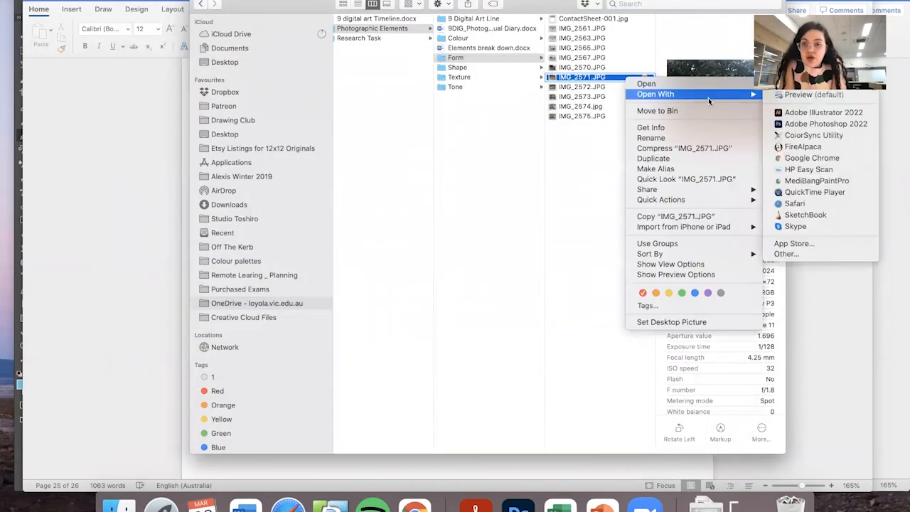
{"action": "left_click", "coordinate": [825, 124]}
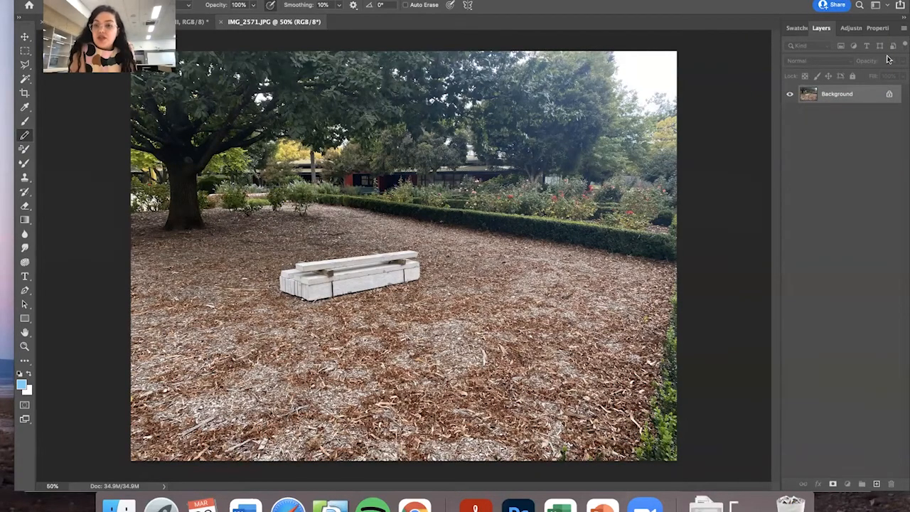
{"action": "left_click", "coordinate": [860, 29]}
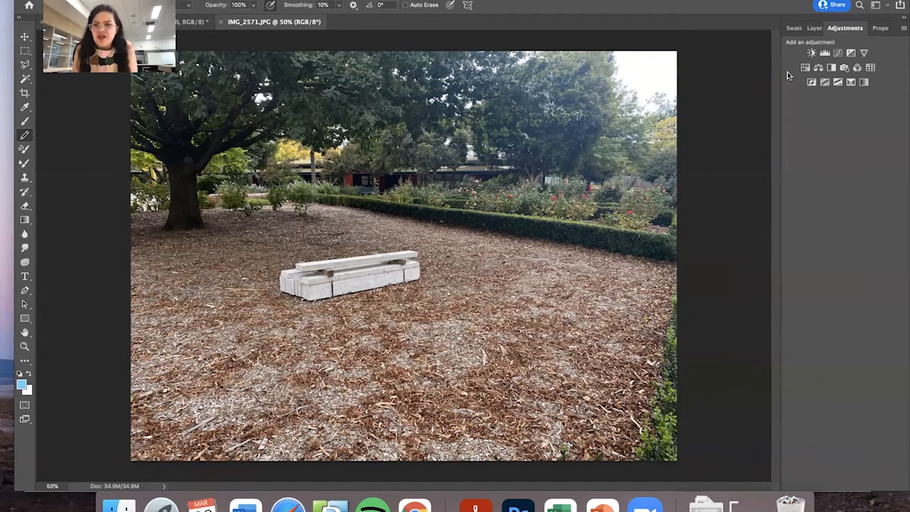
{"action": "left_click", "coordinate": [805, 68]}
{"action": "left_click_drag", "start_coordinate": [808, 124], "coordinate": [739, 130]}
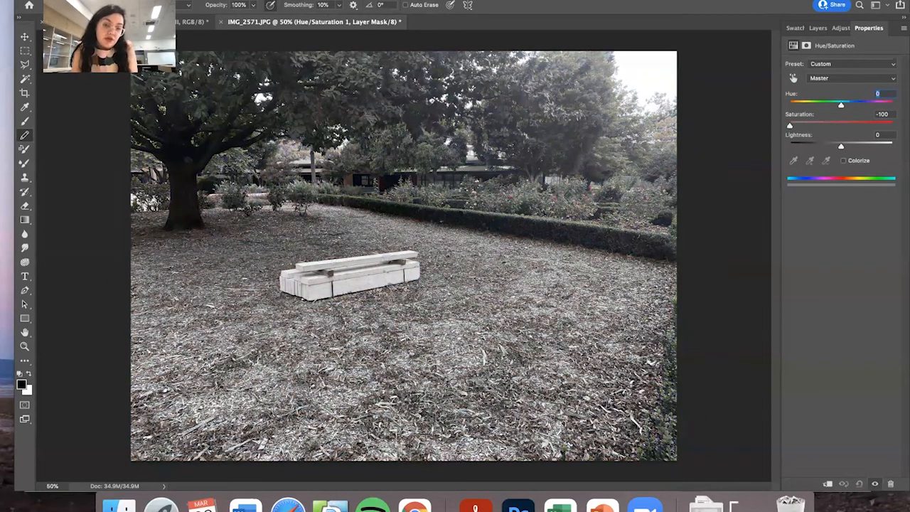
{"action": "left_click", "coordinate": [819, 28]}
{"action": "left_click_drag", "start_coordinate": [897, 330], "coordinate": [890, 485]}
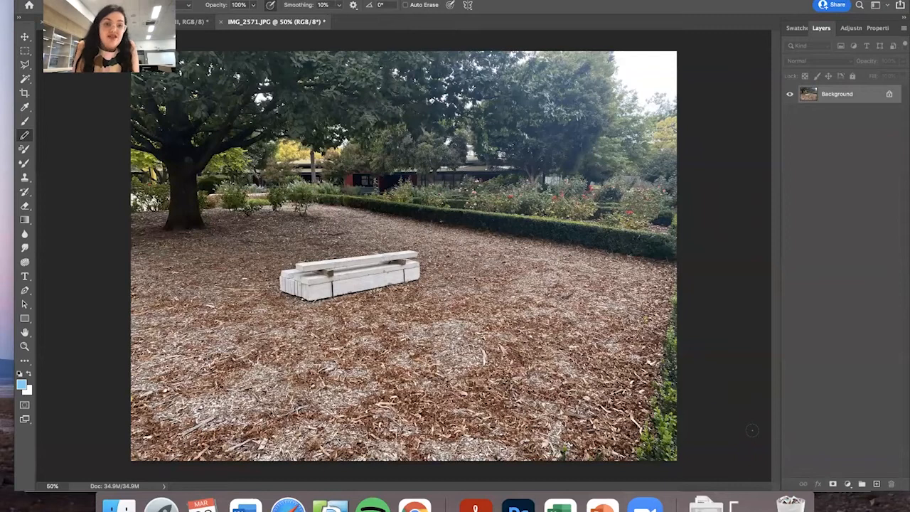
- Add a Hue/Saturation adjustment layer with saturation +49, and toggle its visibility to compare the result with the original photo
{"action": "left_click", "coordinate": [852, 29]}
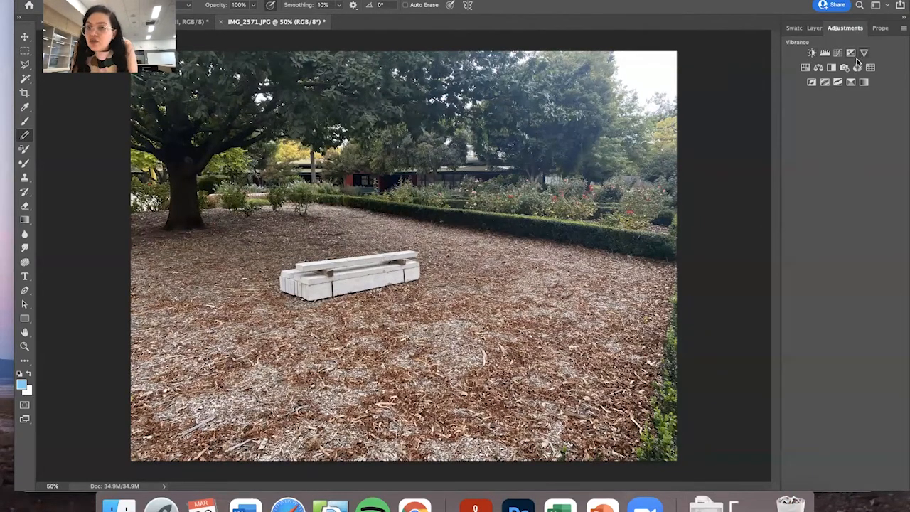
{"action": "left_click", "coordinate": [805, 68]}
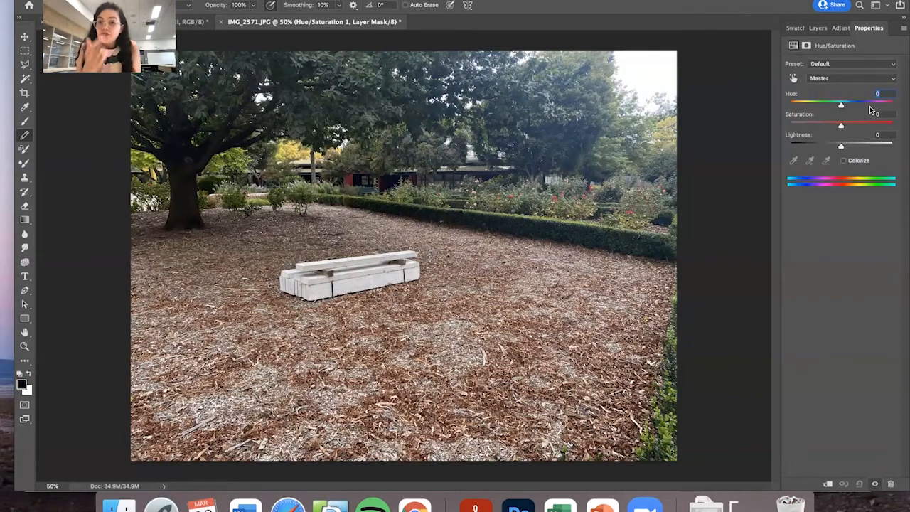
{"action": "left_click_drag", "start_coordinate": [842, 126], "coordinate": [867, 131]}
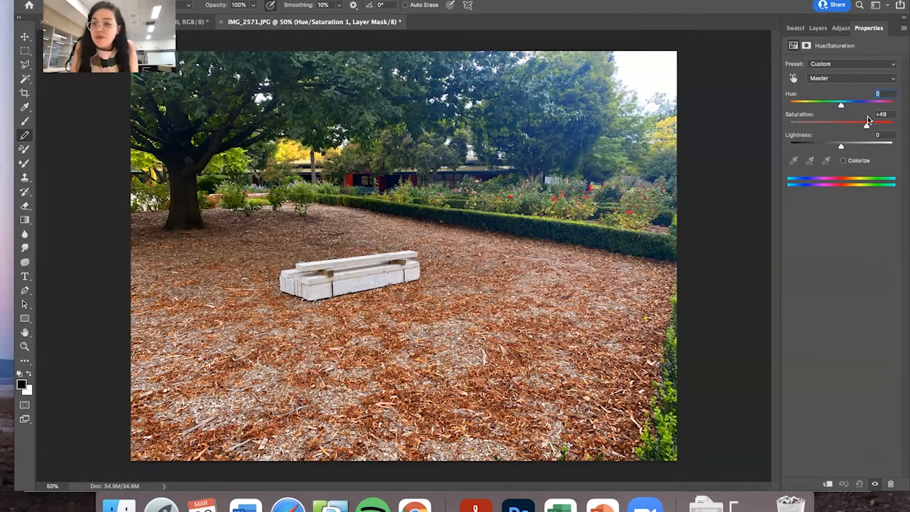
{"action": "left_click", "coordinate": [819, 28]}
{"action": "left_click", "coordinate": [788, 96]}
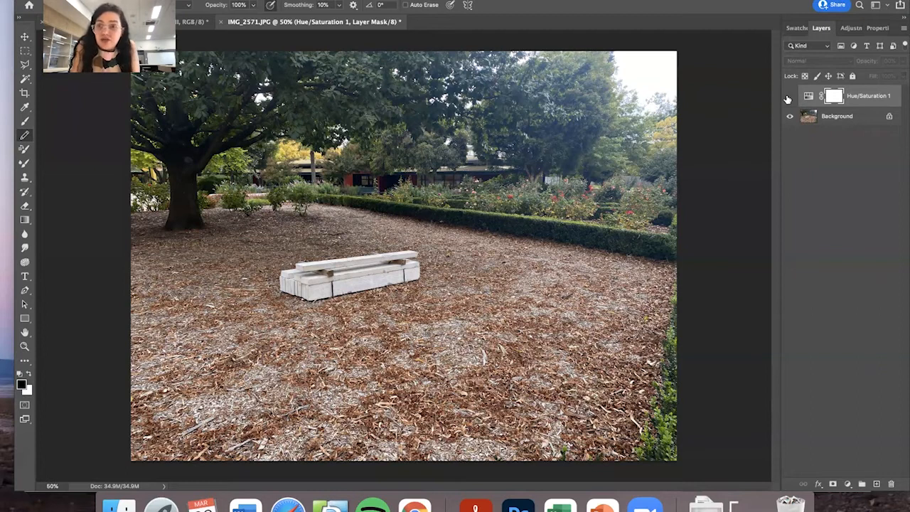
{"action": "left_click", "coordinate": [788, 96]}
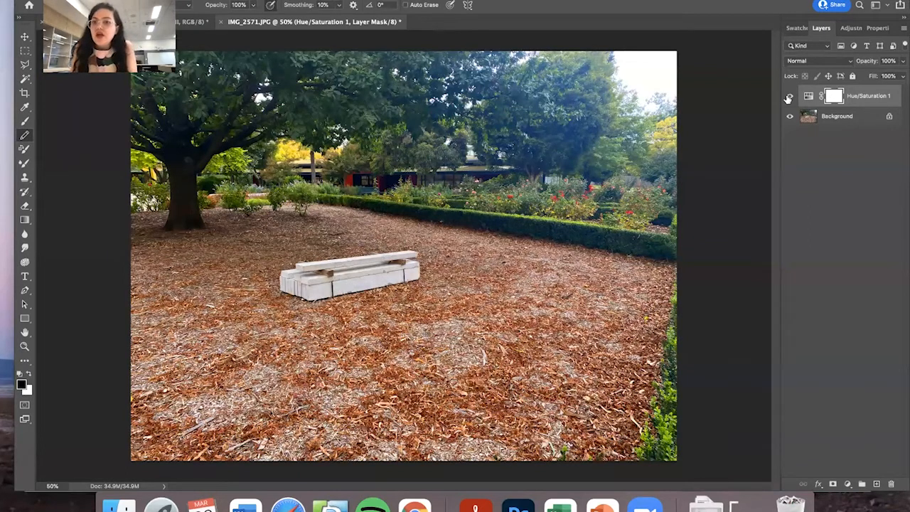
- Add an Exposure adjustment layer with exposure 0, offset 0 and gamma correction 0.84
{"action": "left_click", "coordinate": [853, 30]}
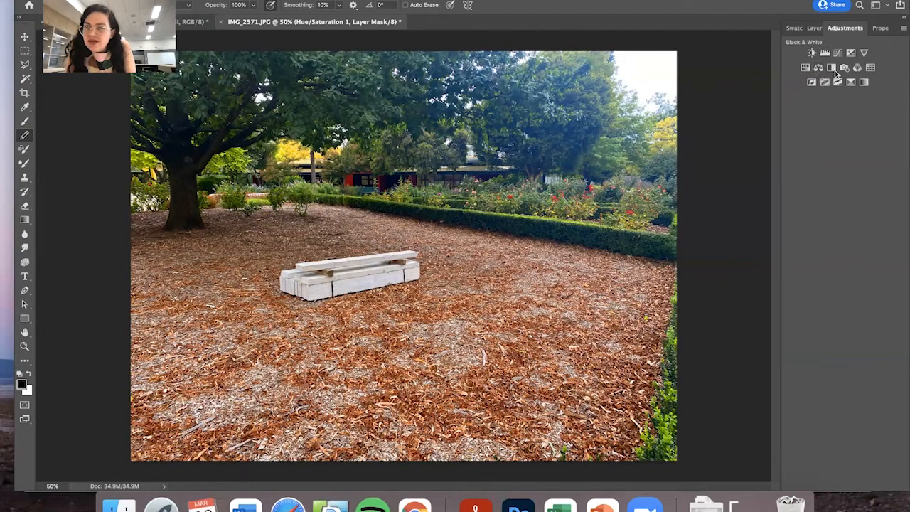
{"action": "left_click", "coordinate": [850, 55]}
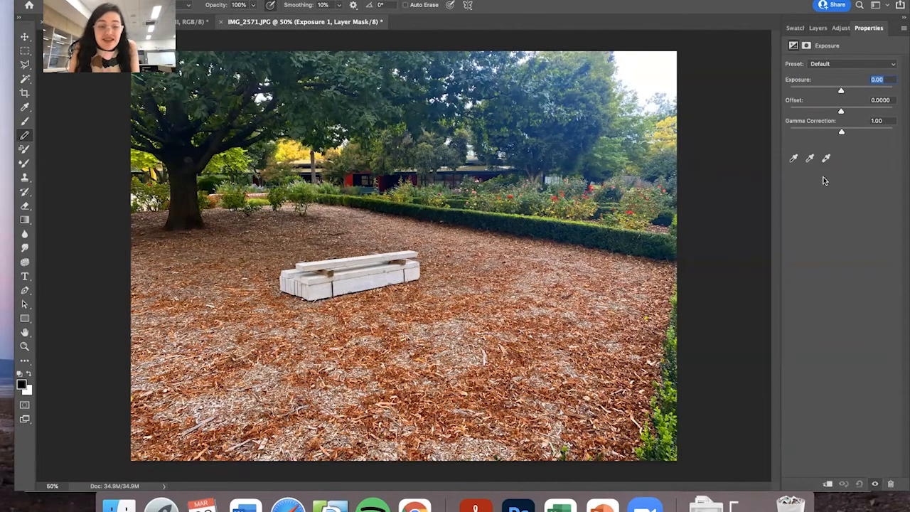
{"action": "mouse_move", "coordinate": [839, 93]}
{"action": "left_mouse_down"}
{"action": "mouse_move", "coordinate": [827, 91]}
{"action": "mouse_move", "coordinate": [849, 91]}
{"action": "mouse_move", "coordinate": [835, 91]}
{"action": "left_mouse_up"}
{"action": "type", "text": "0"}
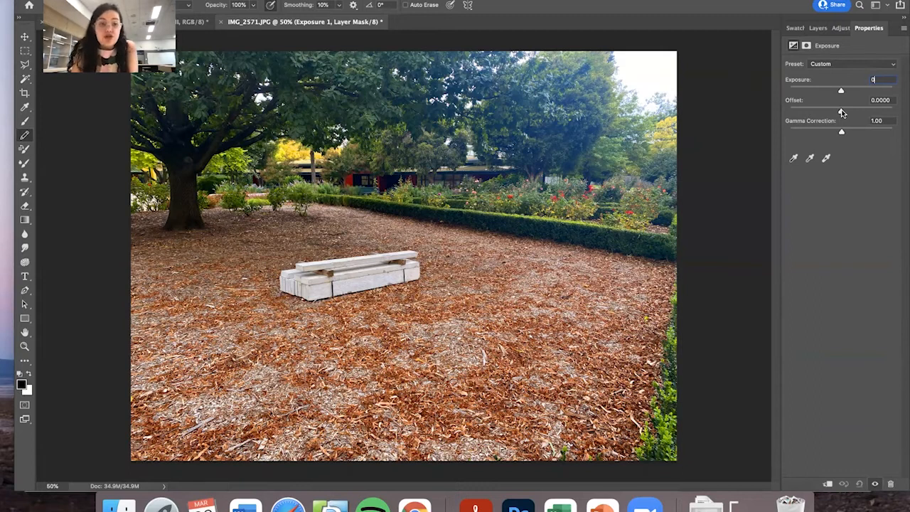
{"action": "mouse_move", "coordinate": [840, 111]}
{"action": "left_mouse_down"}
{"action": "mouse_move", "coordinate": [866, 114]}
{"action": "mouse_move", "coordinate": [844, 113]}
{"action": "left_mouse_up"}
{"action": "double_click", "coordinate": [888, 100]}
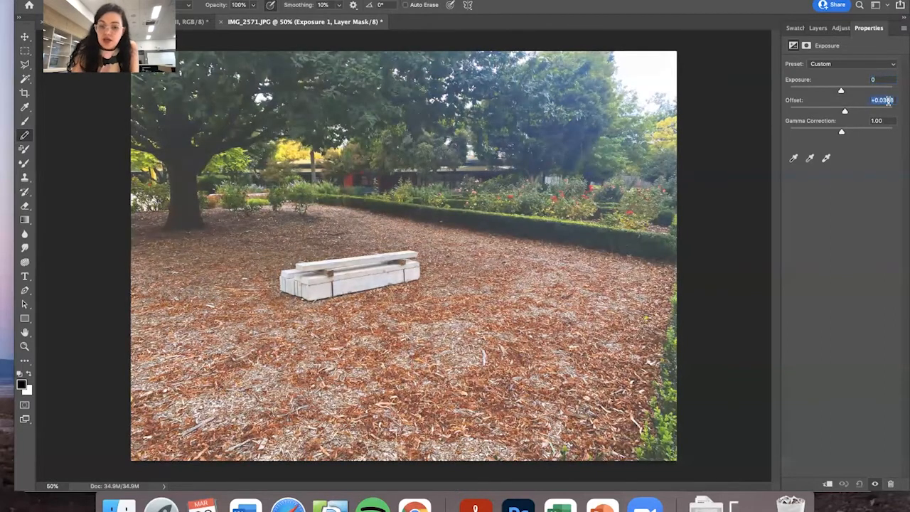
{"action": "type", "text": "0"}
{"action": "mouse_move", "coordinate": [840, 132]}
{"action": "left_mouse_down"}
{"action": "mouse_move", "coordinate": [849, 133]}
{"action": "mouse_move", "coordinate": [824, 131]}
{"action": "mouse_move", "coordinate": [847, 135]}
{"action": "left_mouse_up"}
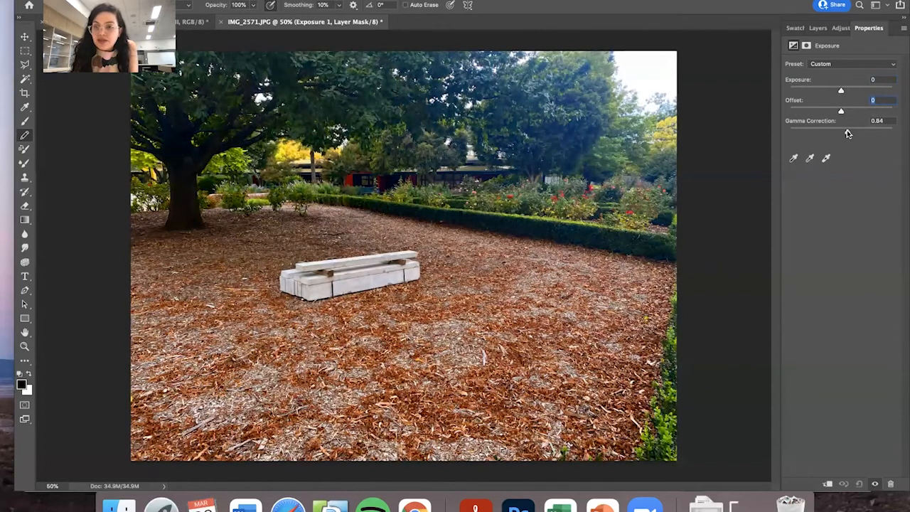
- Add a Curves adjustment layer with an upper point at input 147, output 164 and a lower point at input 51, output 53
{"action": "left_click", "coordinate": [840, 27]}
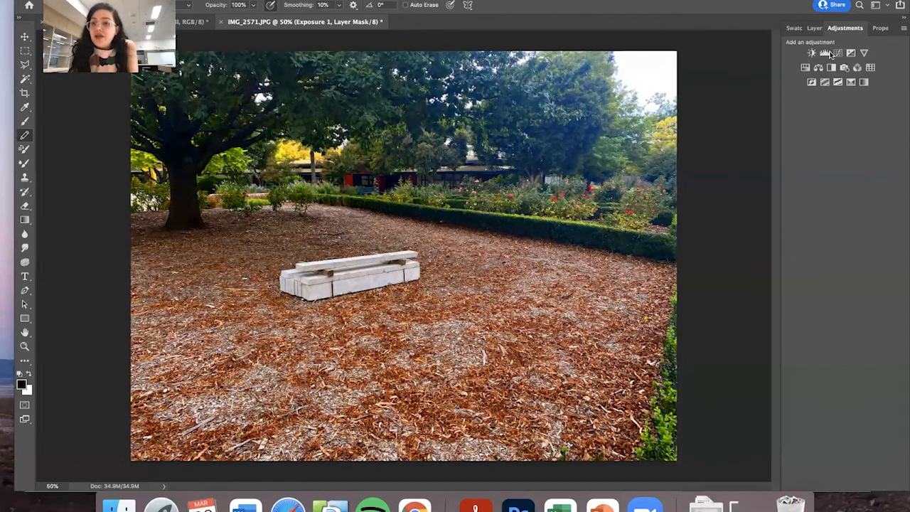
{"action": "left_click", "coordinate": [837, 52]}
{"action": "left_click_drag", "start_coordinate": [856, 125], "coordinate": [857, 118]}
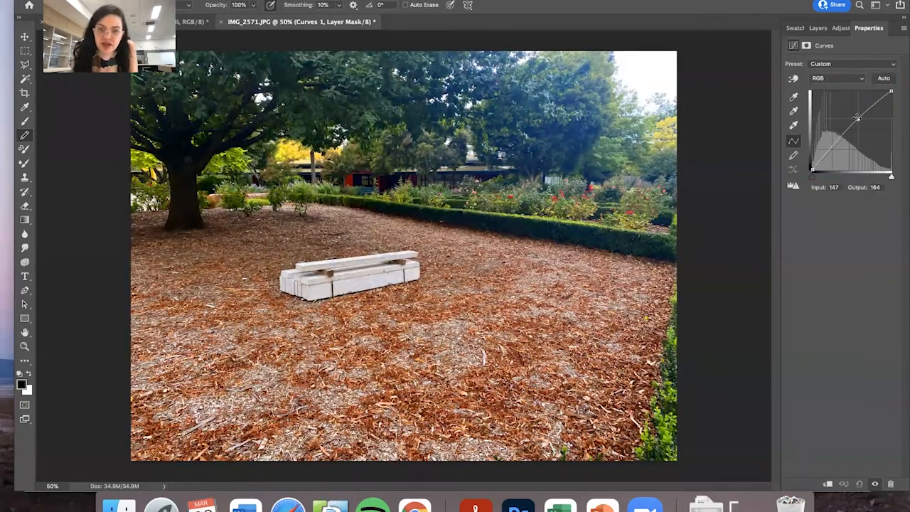
{"action": "left_click_drag", "start_coordinate": [827, 148], "coordinate": [828, 153]}
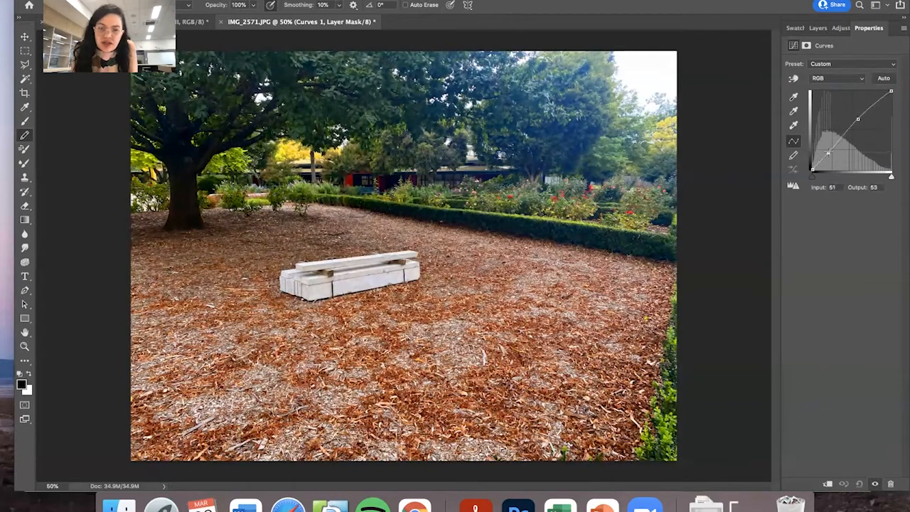
- Hide the Hue/Saturation, Exposure and Curves layers, show them again, and capture screenshots of the photo without and with the adjustments
{"action": "left_click", "coordinate": [818, 28]}
{"action": "left_click_drag", "start_coordinate": [789, 140], "coordinate": [790, 96]}
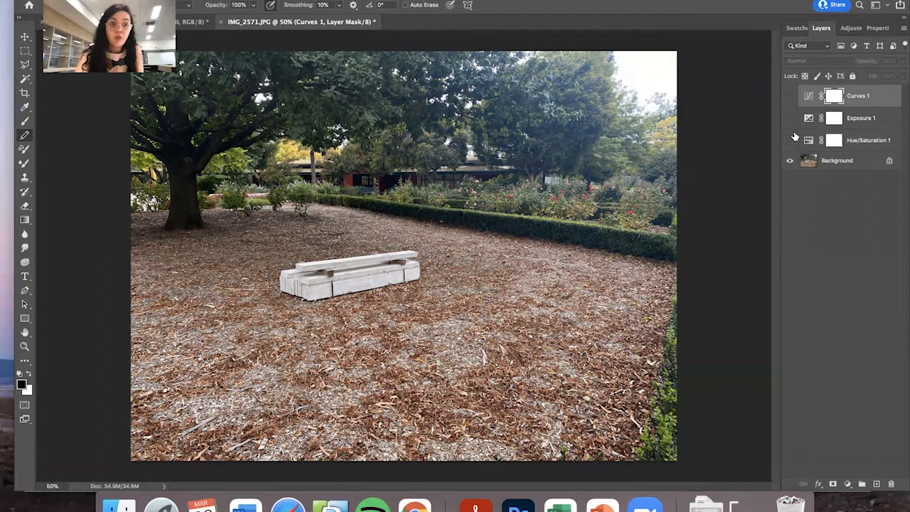
{"action": "left_click_drag", "start_coordinate": [789, 140], "coordinate": [791, 98]}
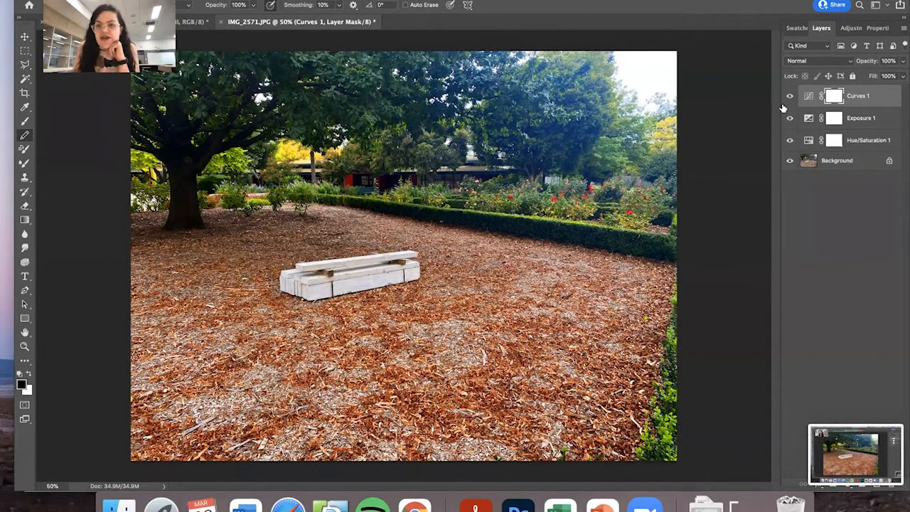
{"action": "mouse_move", "coordinate": [787, 97]}
{"action": "left_mouse_down"}
{"action": "mouse_move", "coordinate": [792, 139]}
{"action": "mouse_move", "coordinate": [790, 105]}
{"action": "left_mouse_up"}
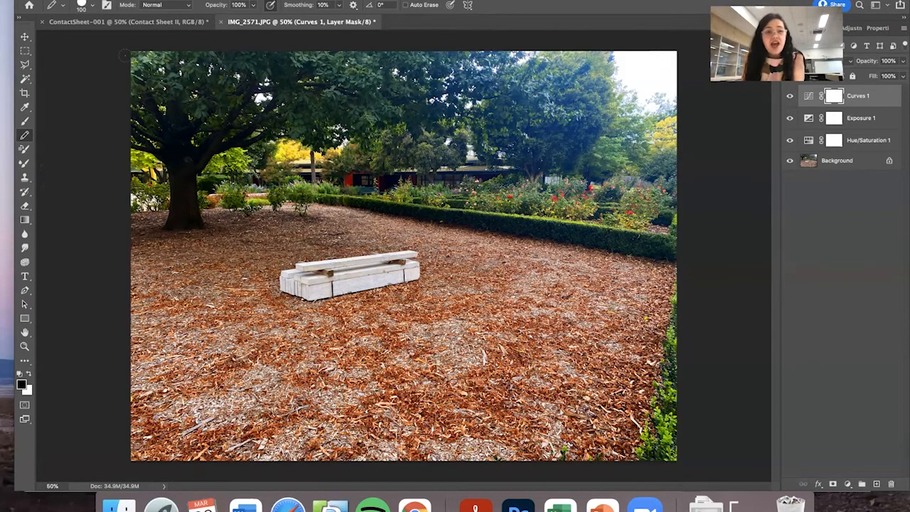
- Export the edited photo as a JPG at quality 6 and 100% scale, saved as copyIMG_2571.jpg in the Form folder
{"action": "left_click", "coordinate": [85, 1]}
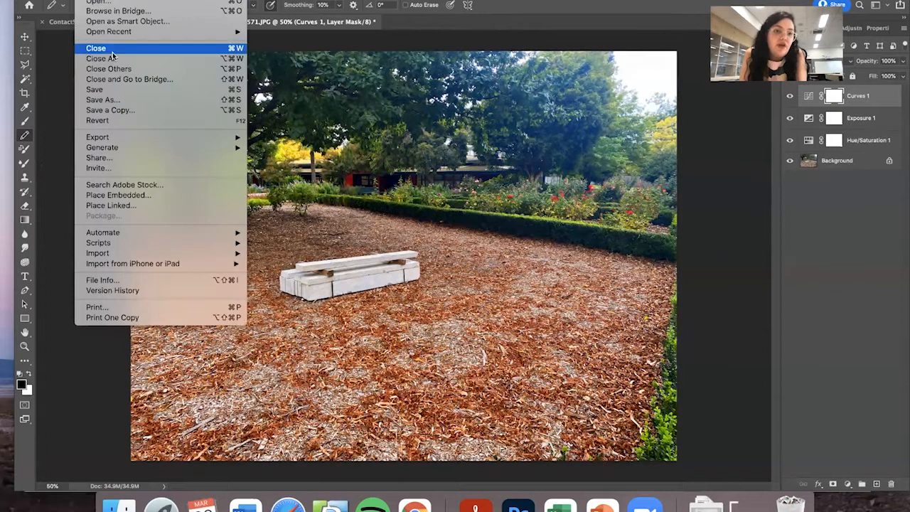
{"action": "mouse_move", "coordinate": [145, 138]}
{"action": "left_click", "coordinate": [270, 147]}
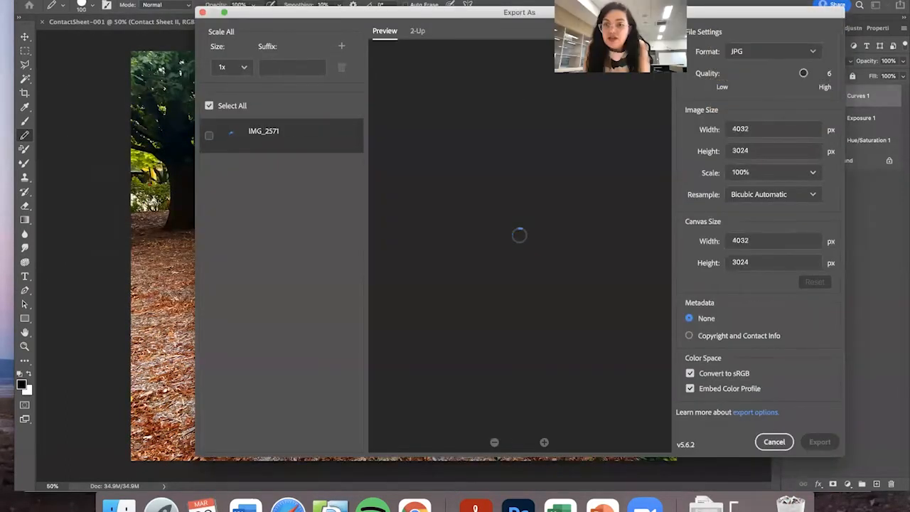
{"action": "left_click", "coordinate": [818, 439]}
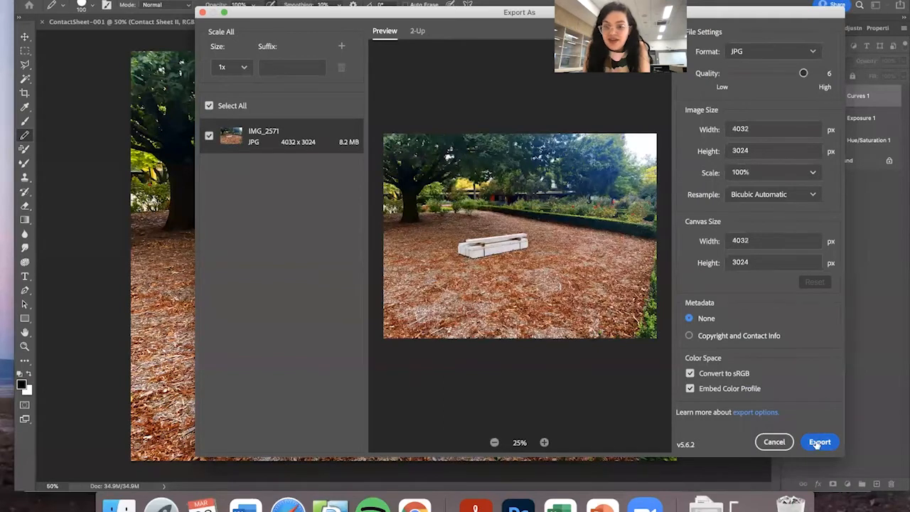
{"action": "key", "text": "Left"}
{"action": "type", "text": "copy"}
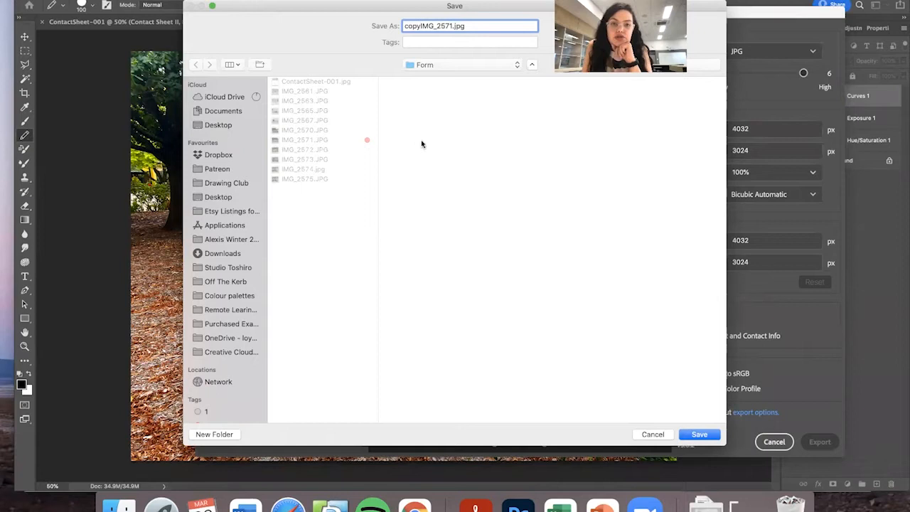
{"action": "left_click", "coordinate": [449, 64]}
{"action": "left_click", "coordinate": [448, 64]}
{"action": "left_click", "coordinate": [700, 434]}
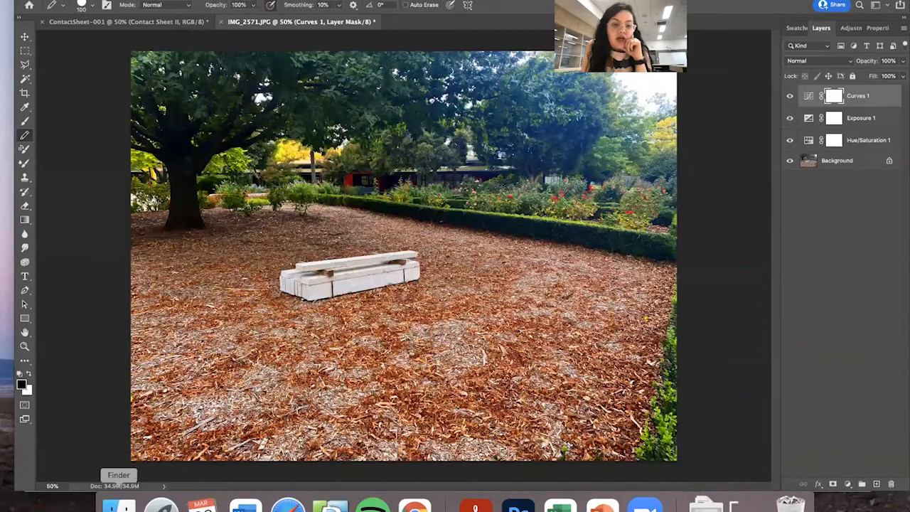
- Switch to Word and insert the Desktop screenshots from 11.58.43 am and 11.58.49 am under the FORM – EDITING PROCESS heading
{"action": "left_click", "coordinate": [245, 504]}
{"action": "left_click", "coordinate": [407, 169]}
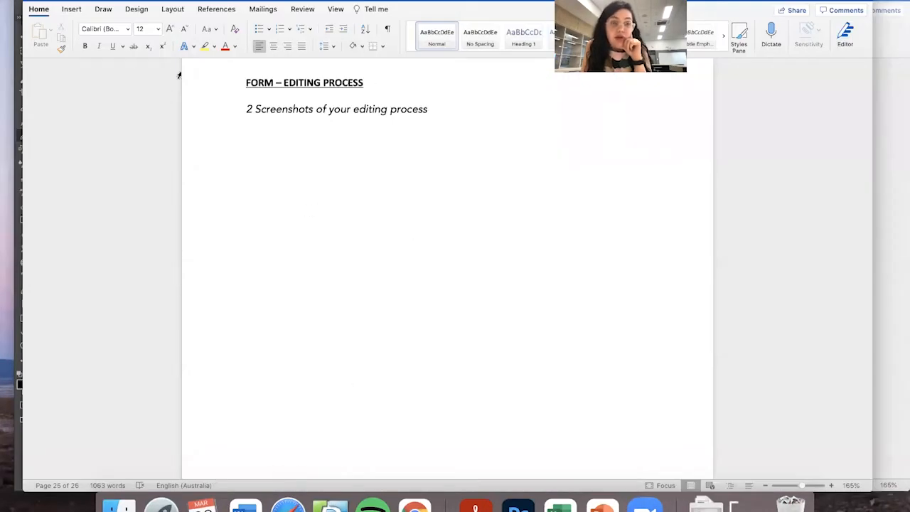
{"action": "left_click", "coordinate": [69, 9]}
{"action": "left_click", "coordinate": [141, 35]}
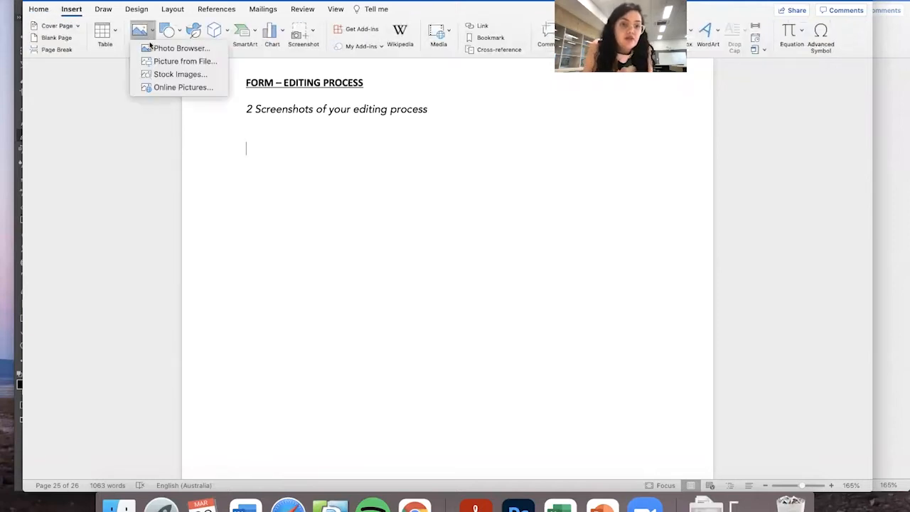
{"action": "left_click", "coordinate": [176, 62]}
{"action": "left_click", "coordinate": [273, 121]}
{"action": "left_click", "coordinate": [356, 147]}
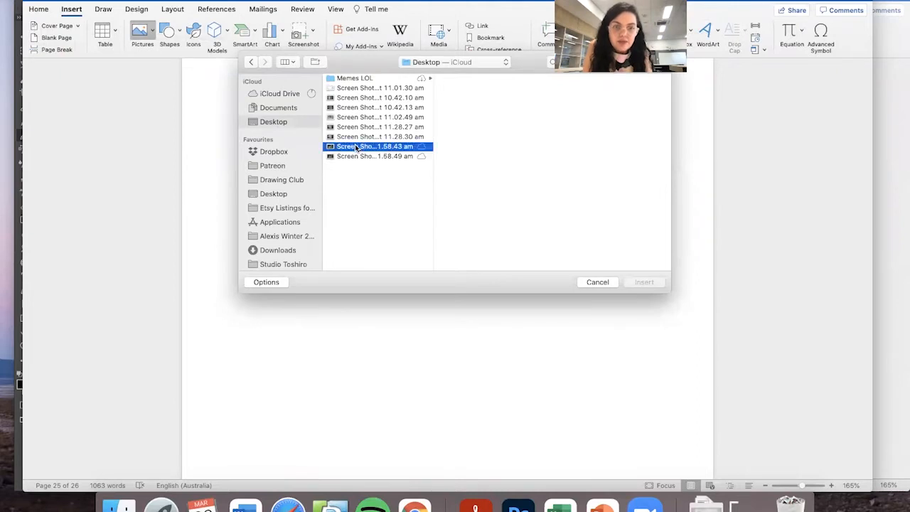
{"action": "key", "text": "Down"}
{"action": "key", "text": "Up"}
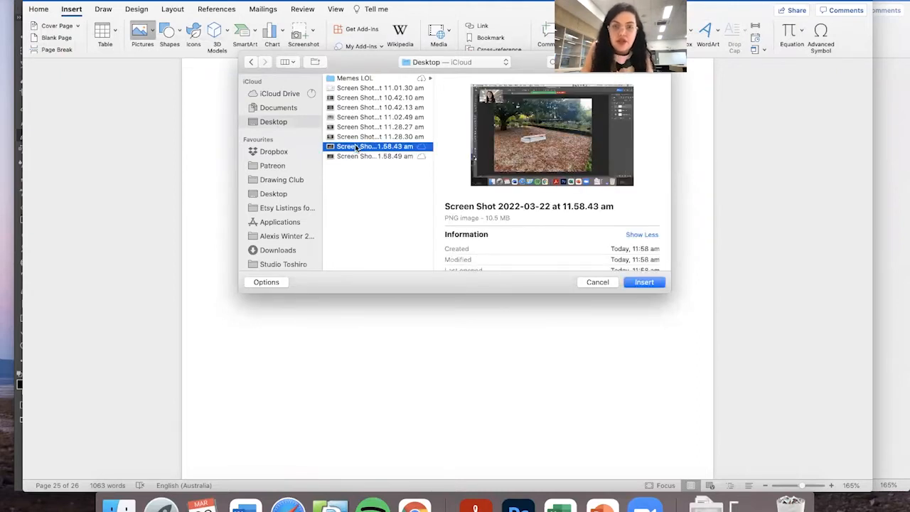
{"action": "key", "text": "shift+Down"}
{"action": "key", "text": "Return"}
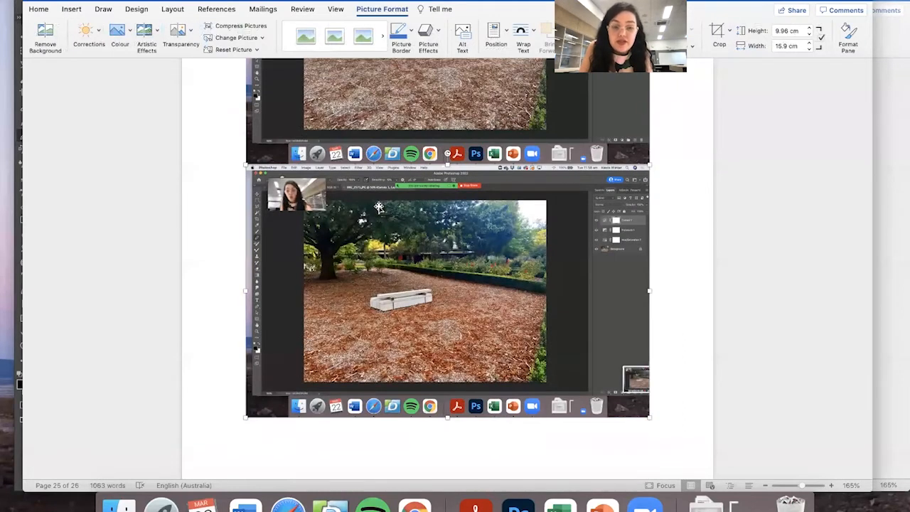
- Add a blank line after "*You will only have 1 final per Element" on the FORM – FINAL EDITED IMAGE page
{"action": "scroll", "coordinate": [379, 206], "scroll_direction": "down", "scroll_amount": 9}
{"action": "scroll", "coordinate": [332, 213], "scroll_direction": "up", "scroll_amount": 3}
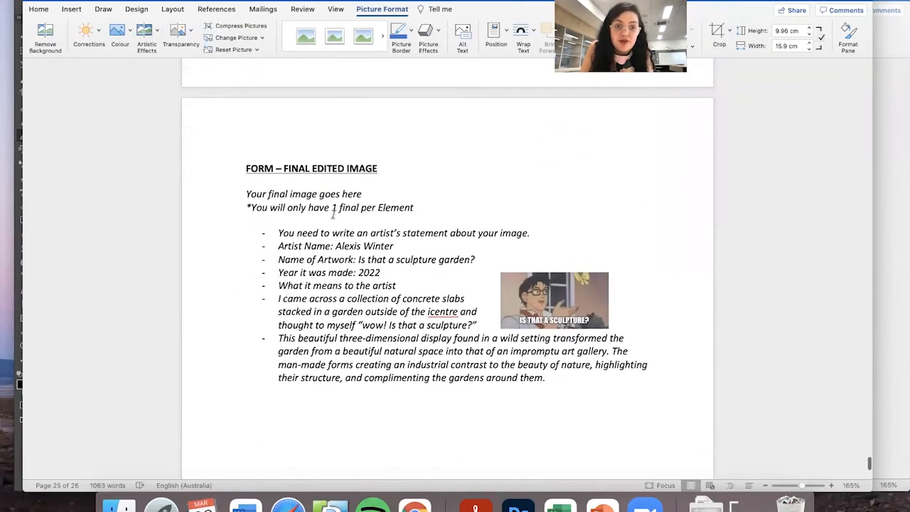
{"action": "left_click", "coordinate": [361, 209]}
{"action": "left_click", "coordinate": [419, 208]}
{"action": "key", "text": "Return"}
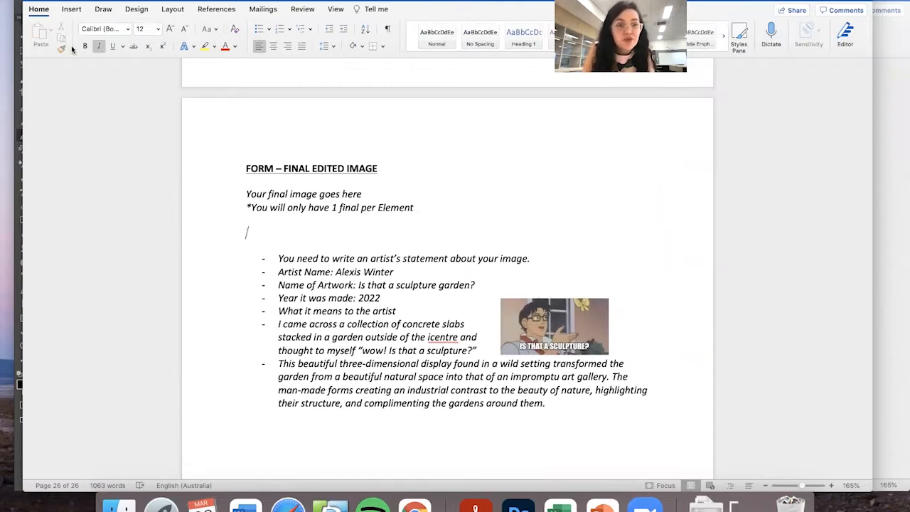
- Insert the picture copyIMG_2571.jpg from the OneDrive folder 9 Digital Art > Photographic Elements > Form at the blank line
{"action": "left_click", "coordinate": [71, 10]}
{"action": "left_click", "coordinate": [152, 42]}
{"action": "left_click", "coordinate": [173, 62]}
{"action": "scroll", "coordinate": [268, 207], "scroll_direction": "down", "scroll_amount": 3}
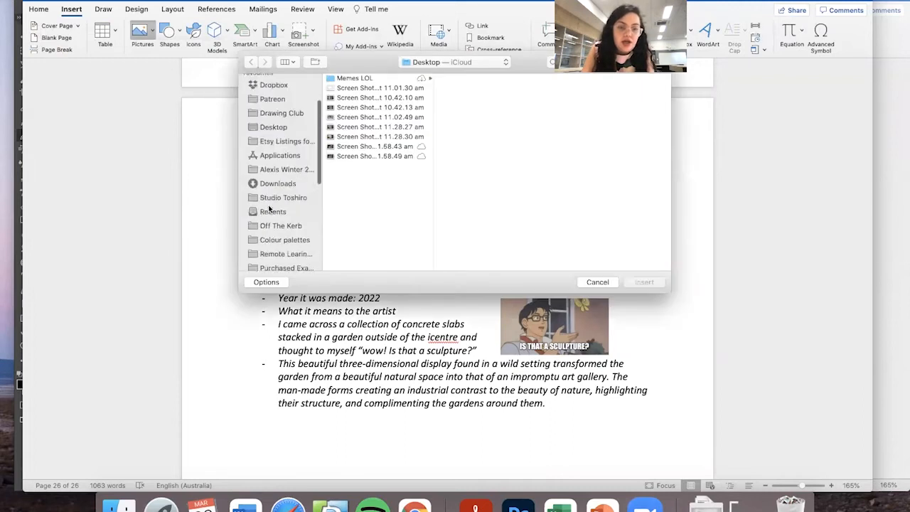
{"action": "scroll", "coordinate": [277, 209], "scroll_direction": "down", "scroll_amount": 3}
{"action": "left_click", "coordinate": [287, 211]}
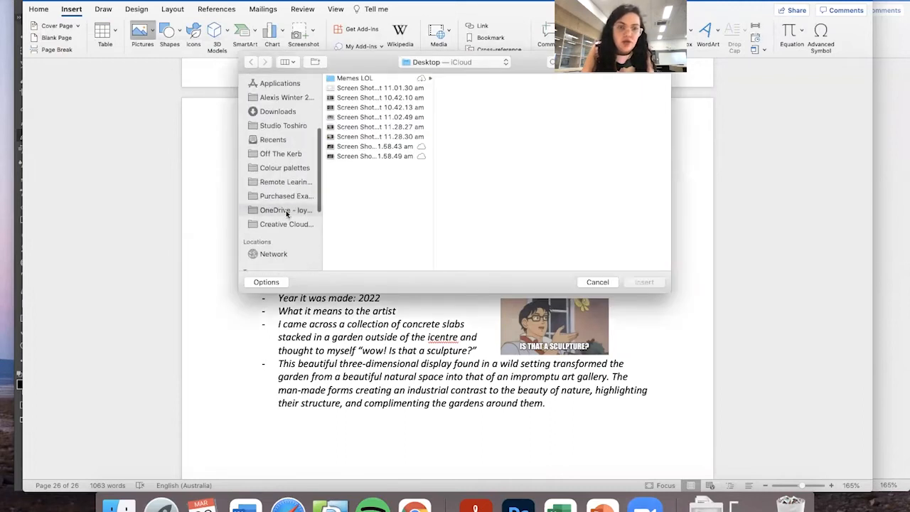
{"action": "left_click", "coordinate": [357, 88]}
{"action": "key", "text": "Down"}
{"action": "key", "text": "Right"}
{"action": "key", "text": "Down"}
{"action": "key", "text": "Down"}
{"action": "key", "text": "Up"}
{"action": "key", "text": "Right"}
{"action": "key", "text": "Down"}
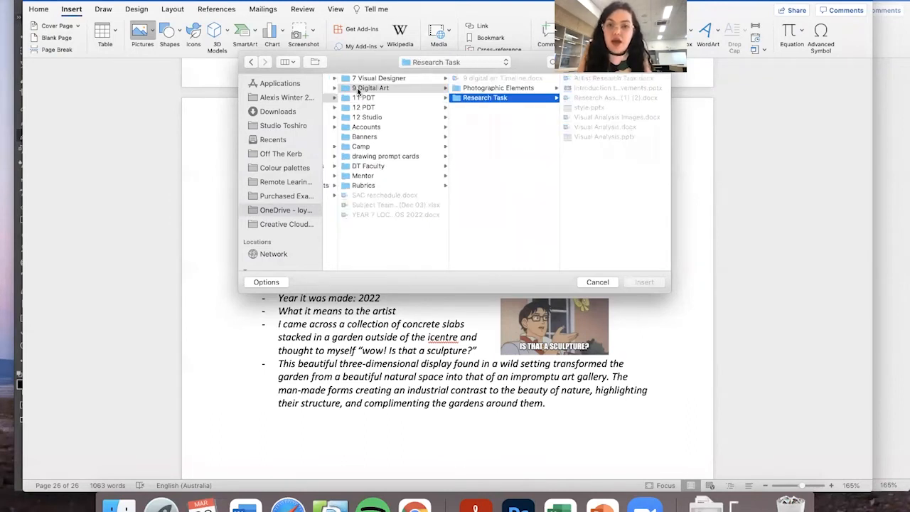
{"action": "key", "text": "Up"}
{"action": "key", "text": "Right"}
{"action": "key", "text": "Down"}
{"action": "key", "text": "Down"}
{"action": "key", "text": "Down"}
{"action": "key", "text": "Down"}
{"action": "key", "text": "Up"}
{"action": "key", "text": "Up"}
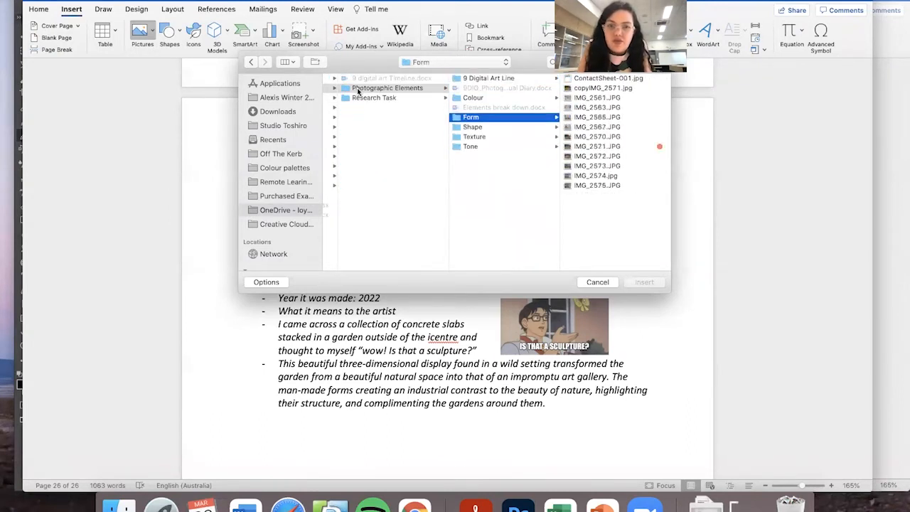
{"action": "key", "text": "Right"}
{"action": "key", "text": "Down"}
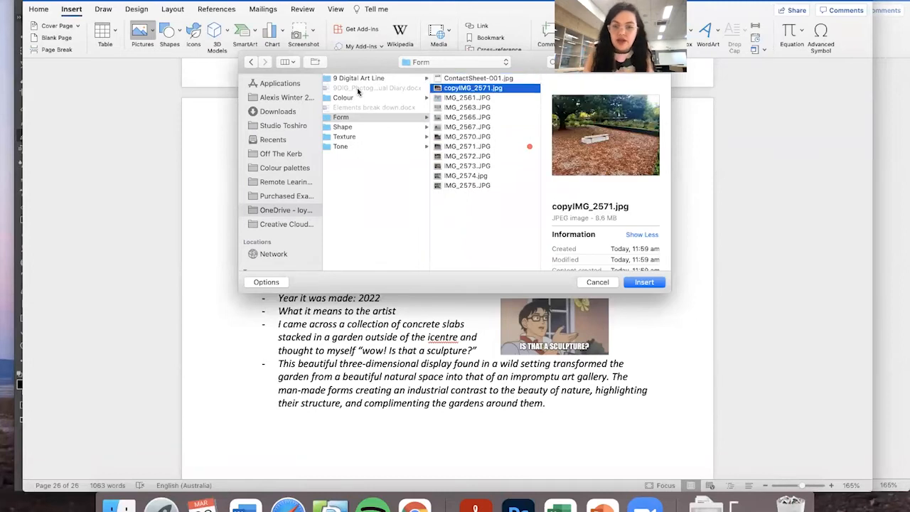
{"action": "key", "text": "Escape"}
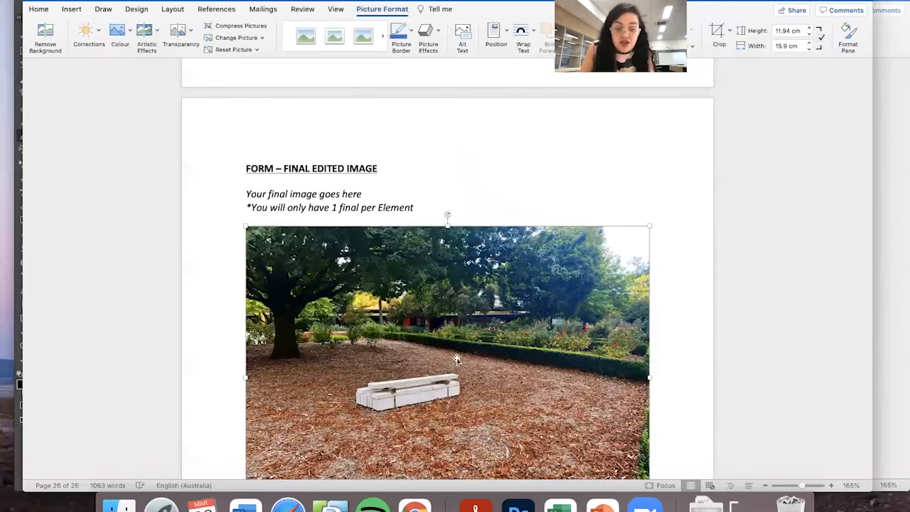
{"action": "scroll", "coordinate": [456, 357], "scroll_direction": "down", "scroll_amount": 3}
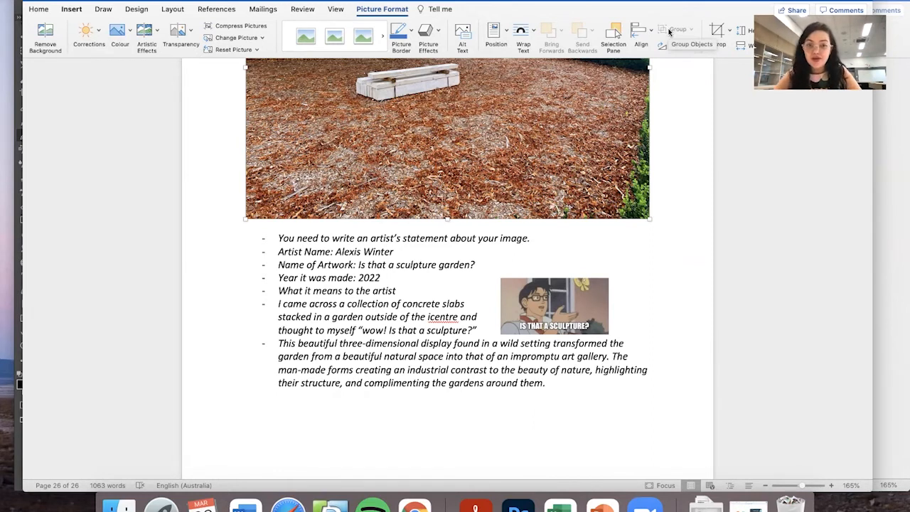
{"action": "scroll", "coordinate": [318, 393], "scroll_direction": "up", "scroll_amount": 5}
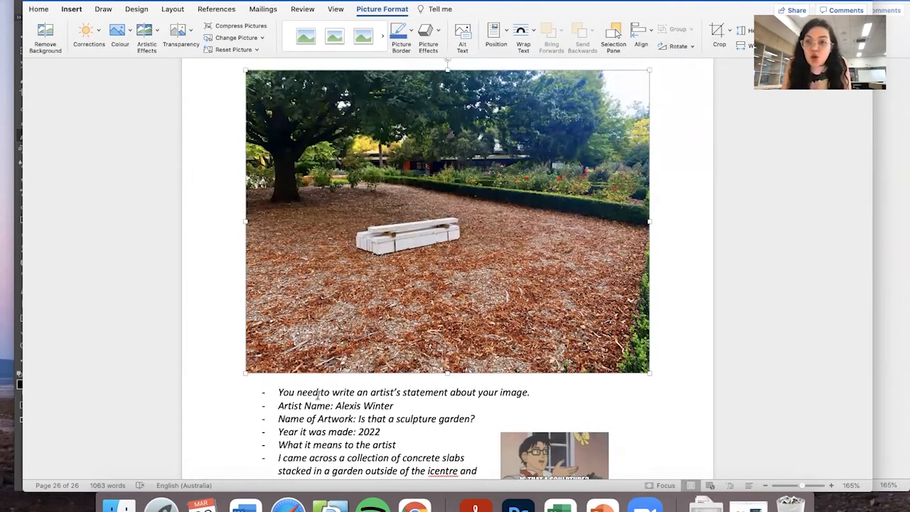
{"action": "scroll", "coordinate": [318, 393], "scroll_direction": "down", "scroll_amount": 5}
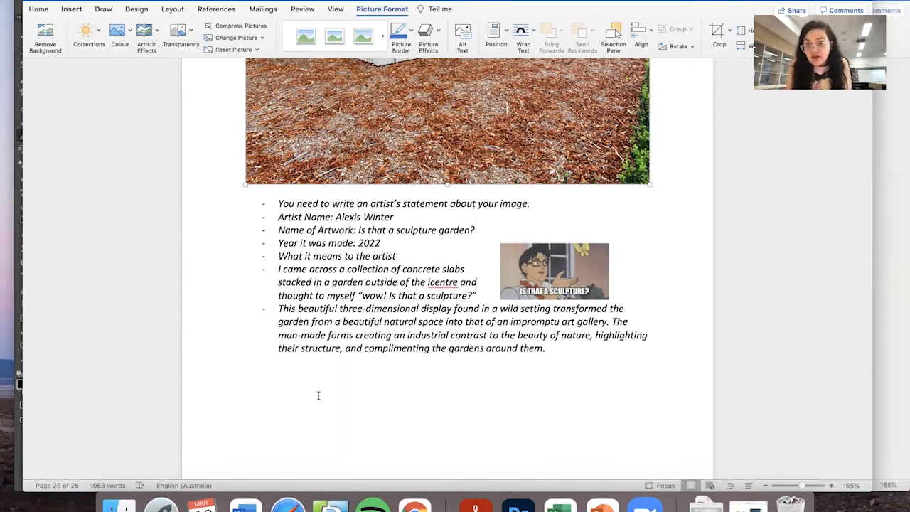
{"action": "scroll", "coordinate": [318, 395], "scroll_direction": "up", "scroll_amount": 6}
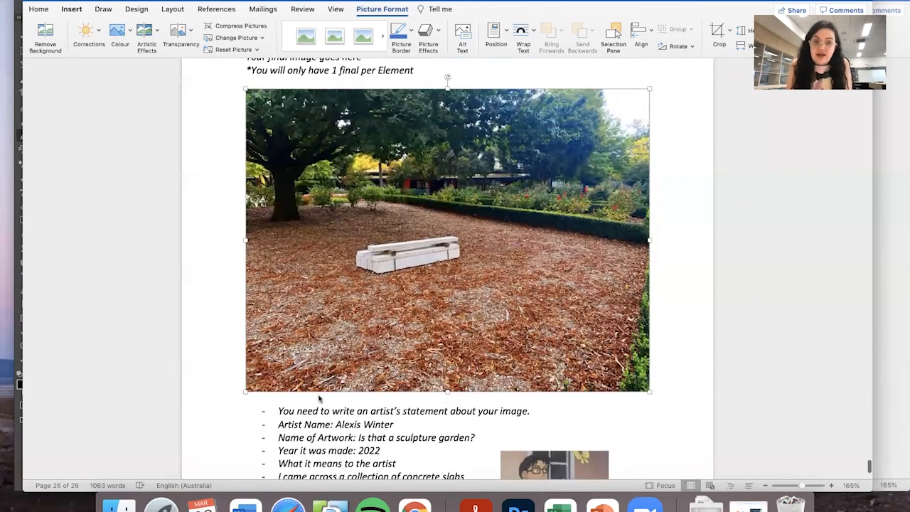